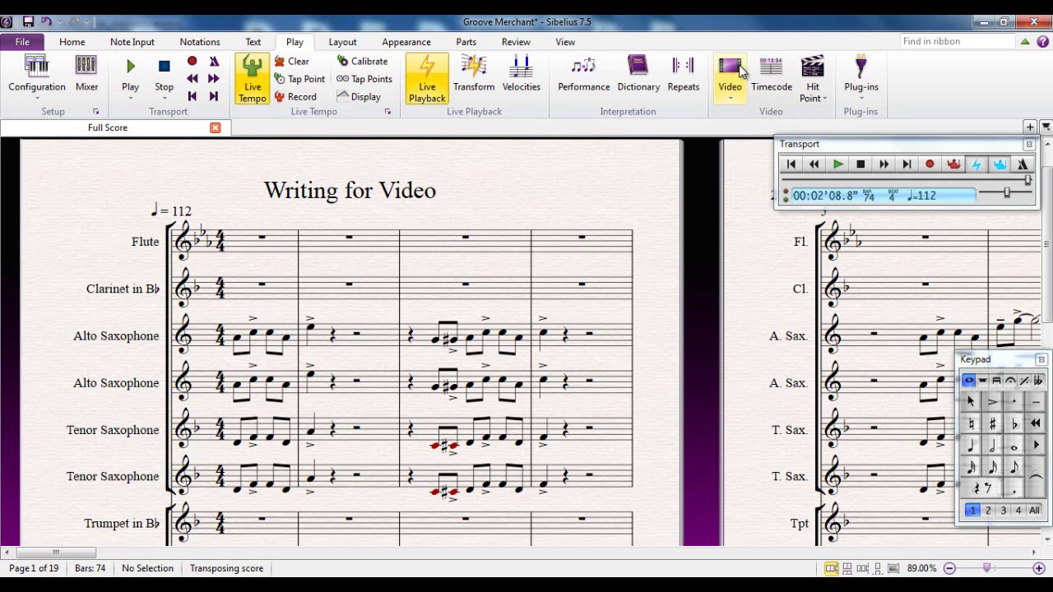
Add the Glasgow_Demo video from the Desktop to the score and reposition the video window over the first page.
left_click(732, 98)
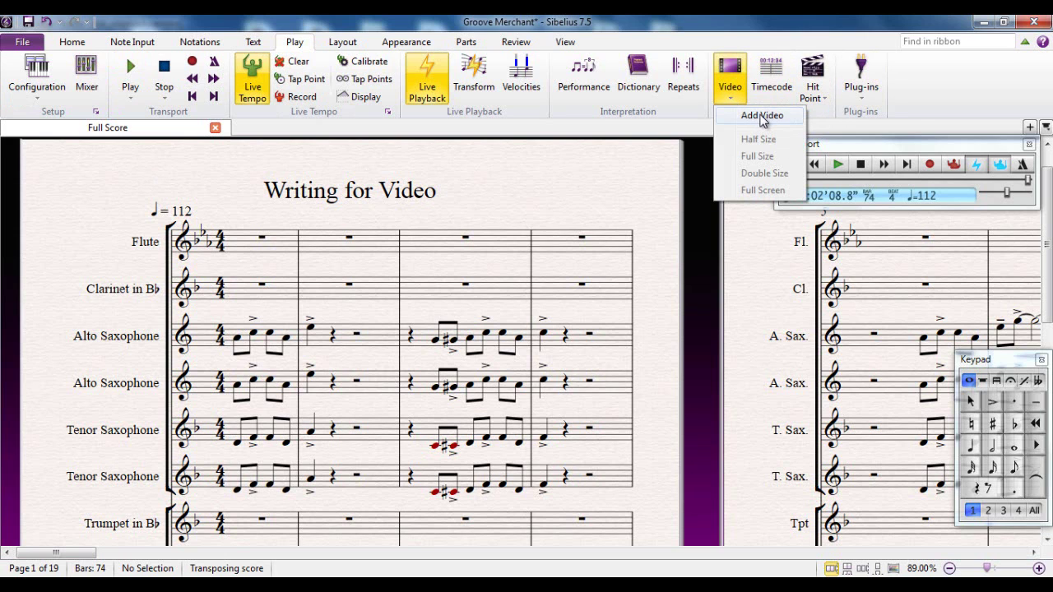
left_click(762, 117)
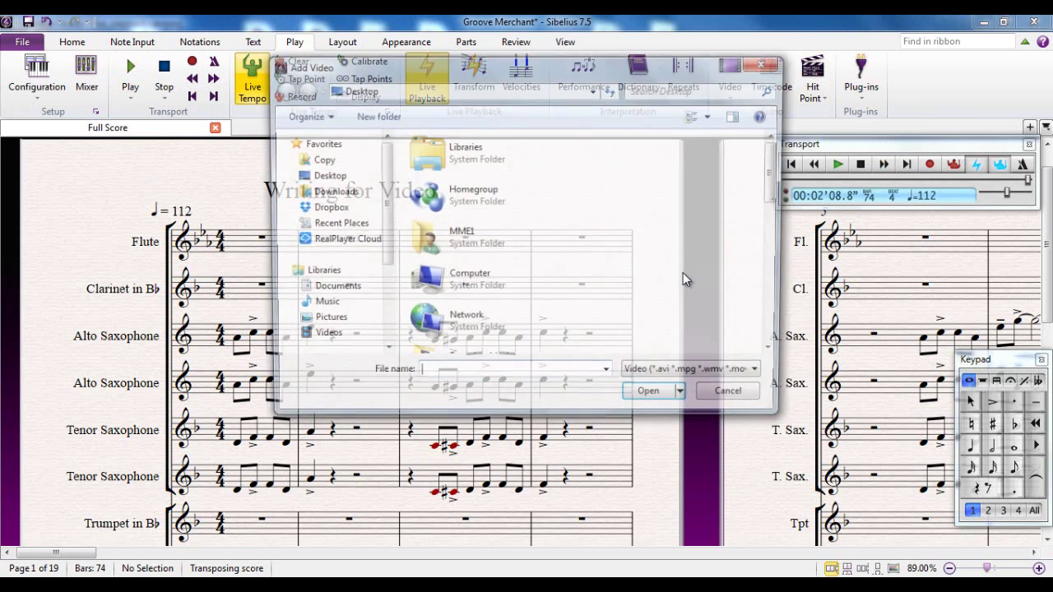
left_click_drag(777, 175, 777, 317)
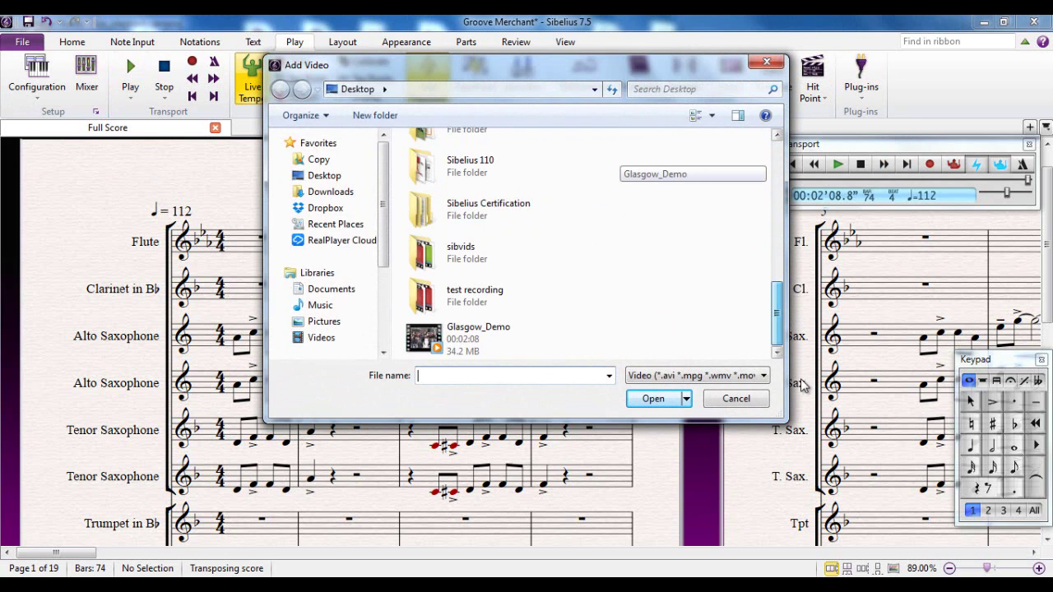
left_click(416, 342)
left_click(652, 397)
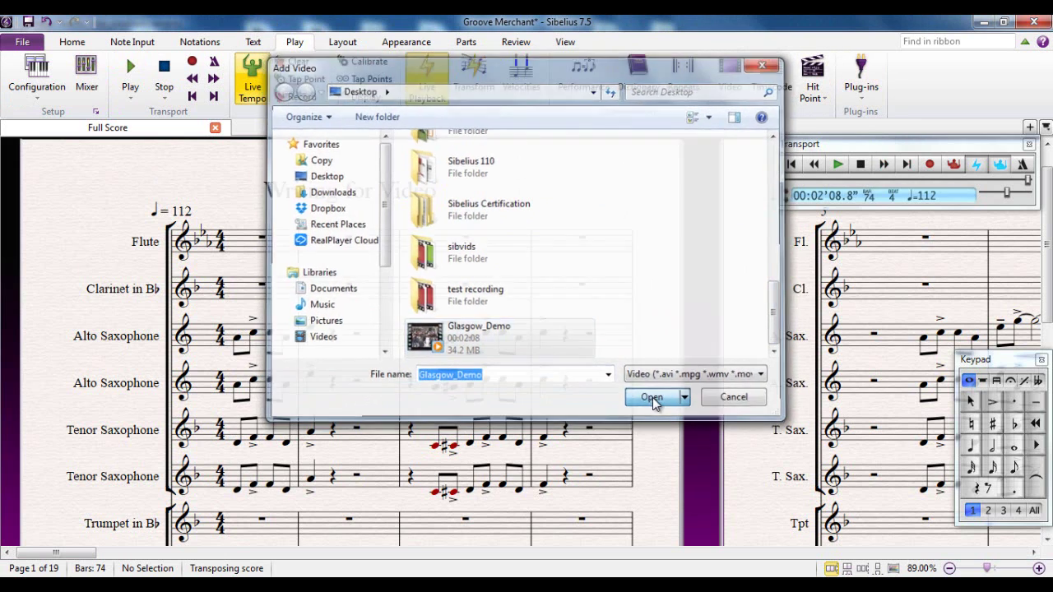
left_click_drag(216, 158, 234, 149)
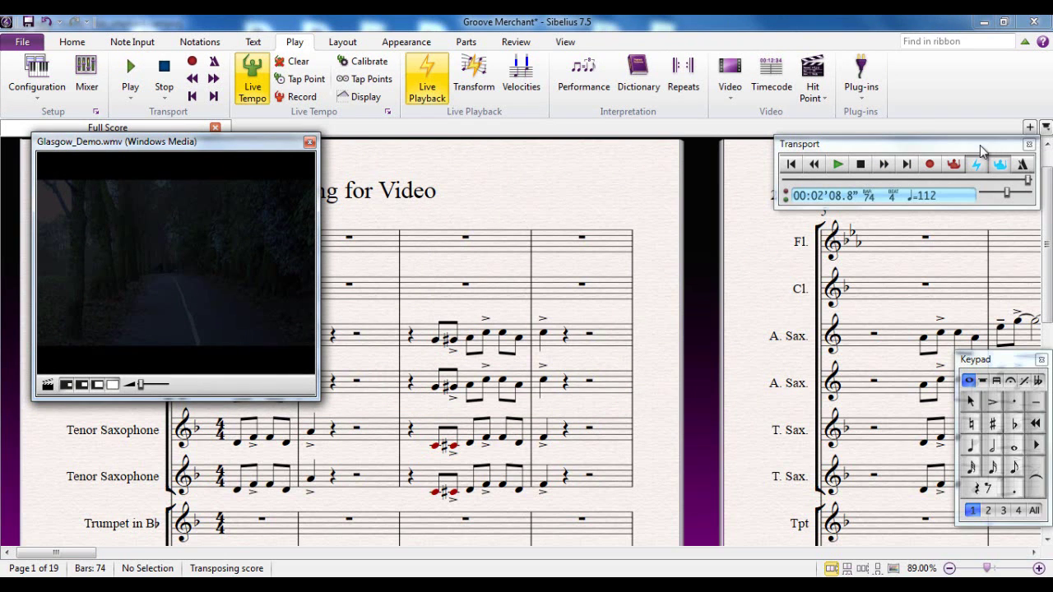
Scrub the playback position back through the score and video, ending at the very start, bar 1 beat 1.
left_click_drag(981, 152, 984, 154)
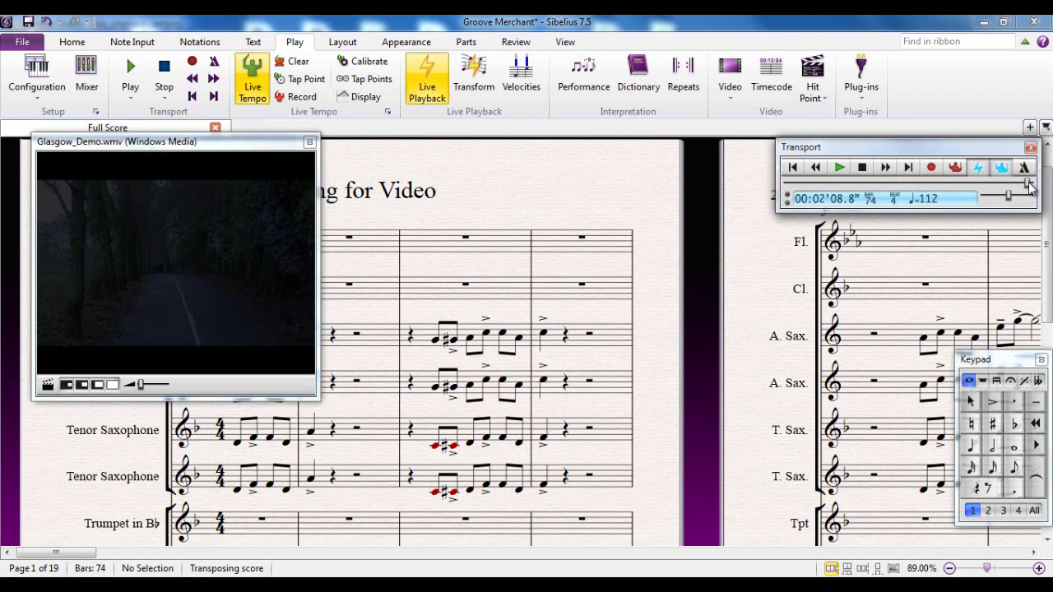
left_click_drag(1028, 186, 805, 191)
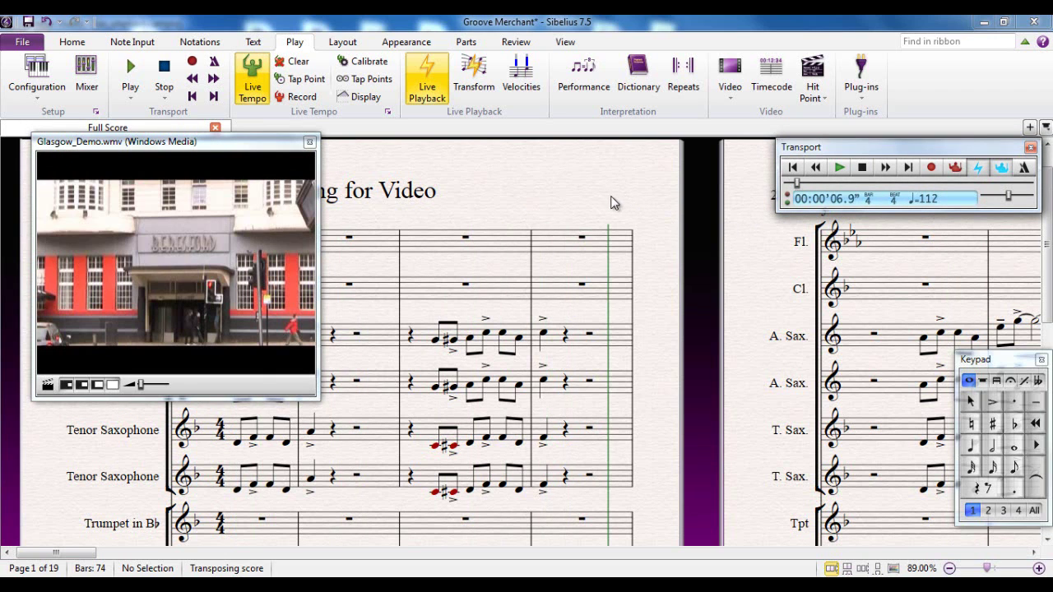
left_click_drag(797, 185, 786, 188)
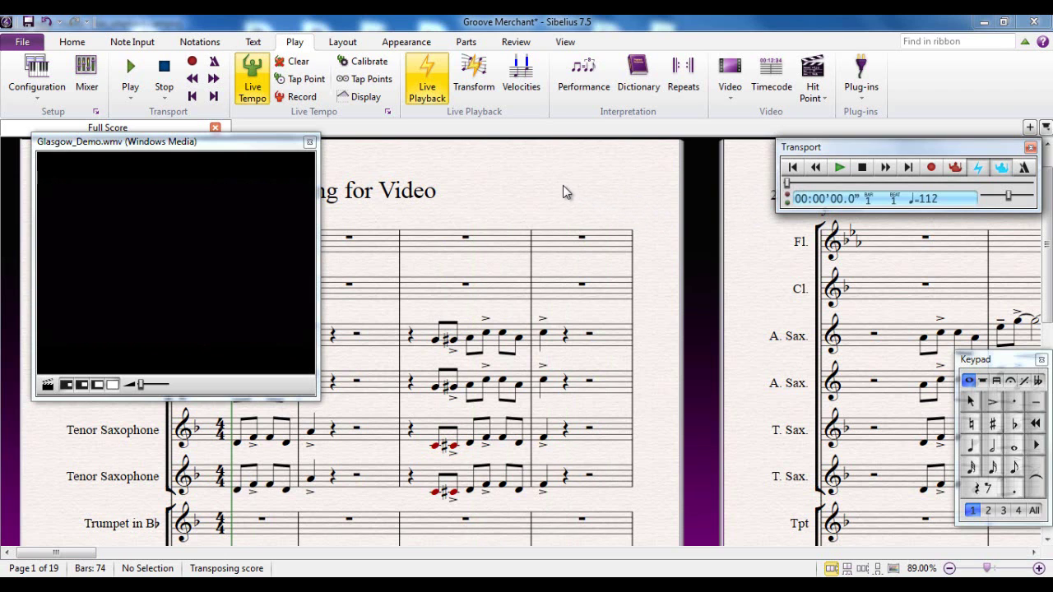
Play the score with the video from the start to about 4.8 seconds, pause, and continue to about 7.6 seconds.
key("space")
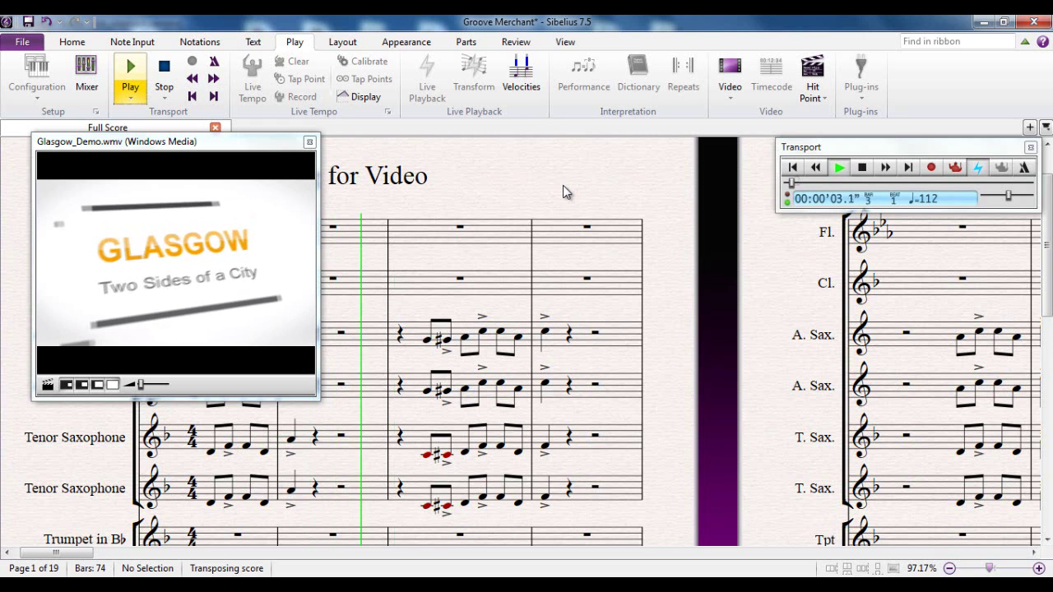
key("space")
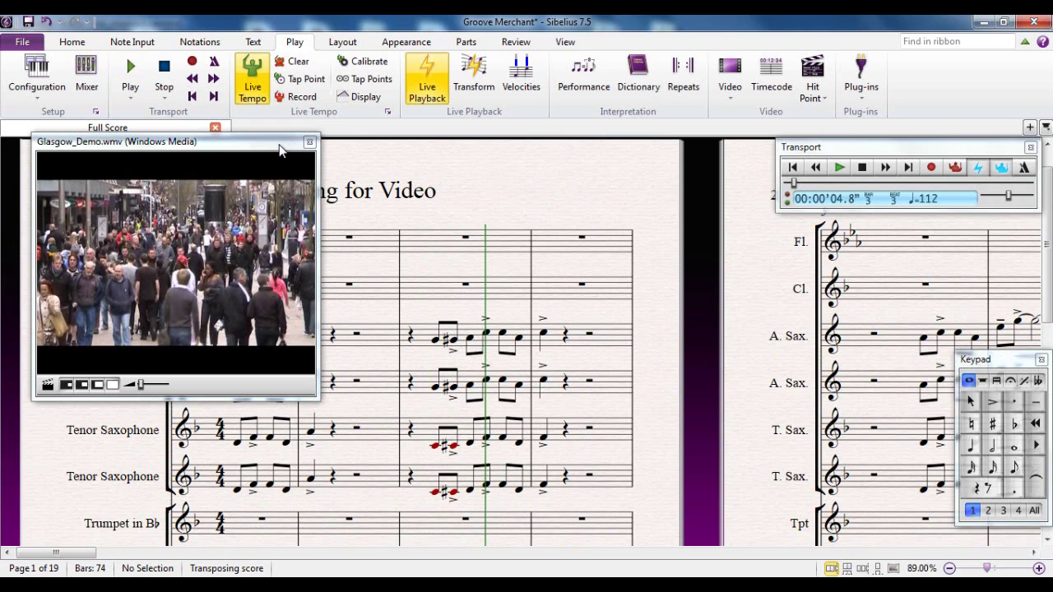
left_click_drag(278, 149, 274, 160)
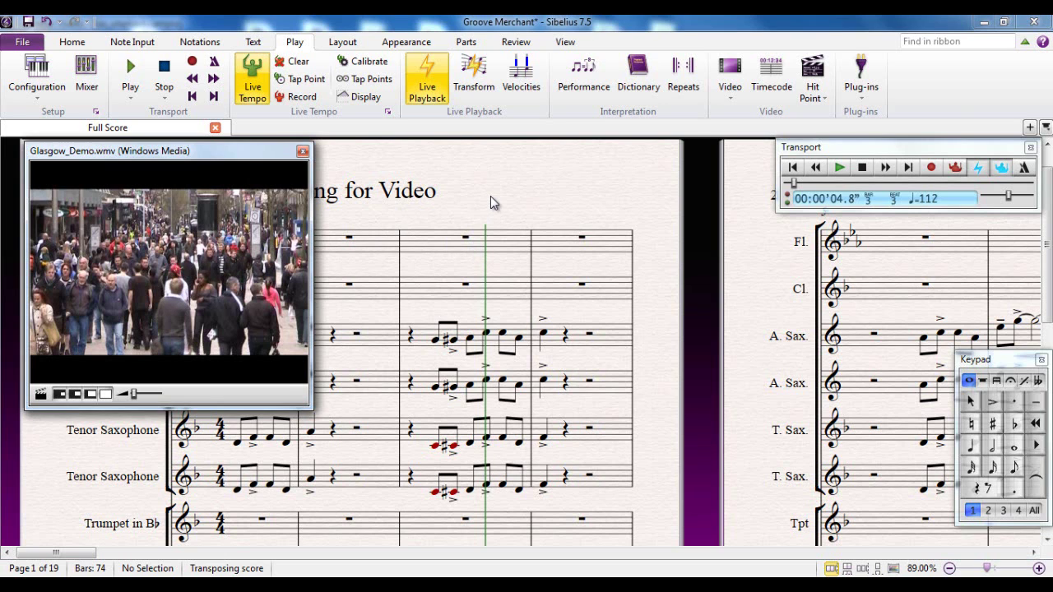
key("space")
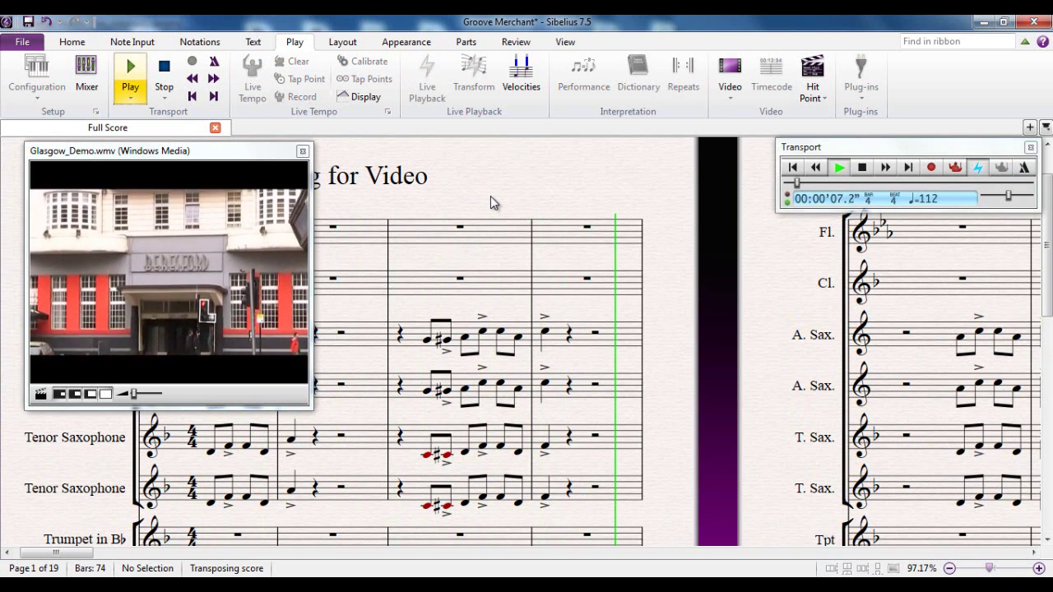
key("space")
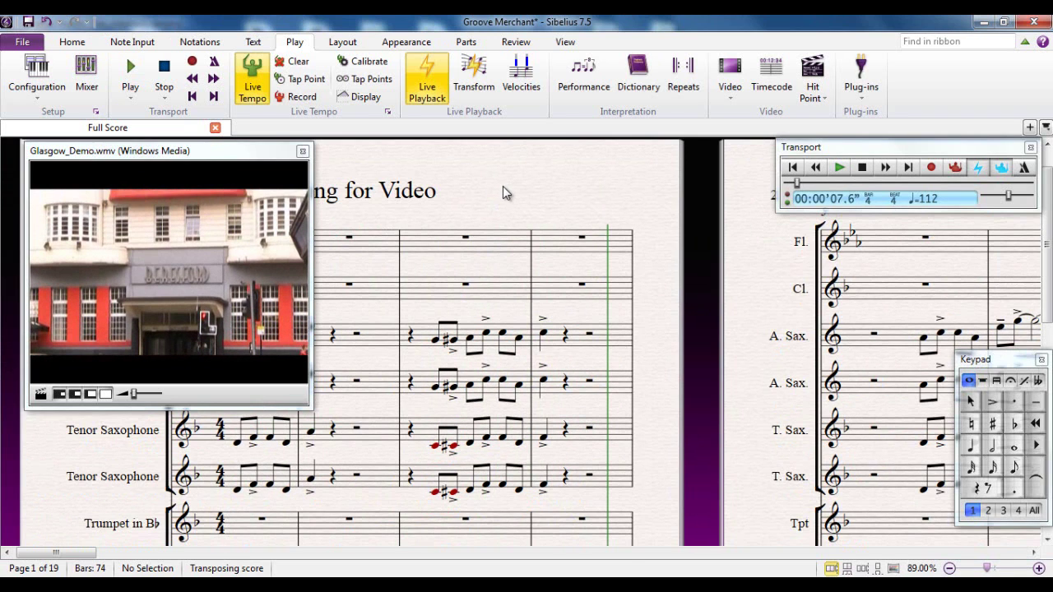
Close the video window and bring it back by showing the Video panel.
left_click_drag(232, 156, 227, 145)
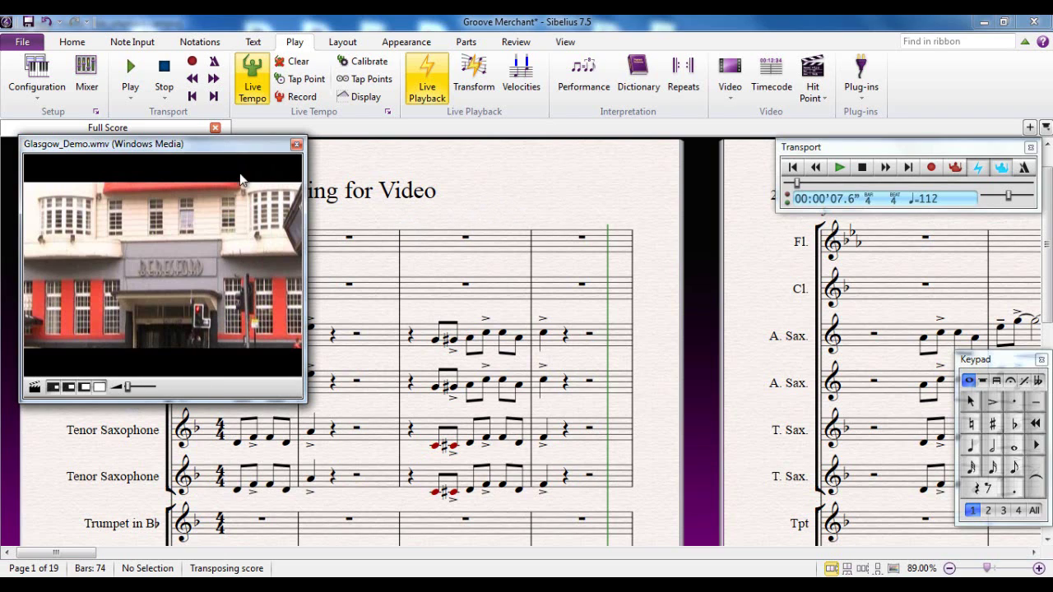
left_click_drag(224, 145, 245, 141)
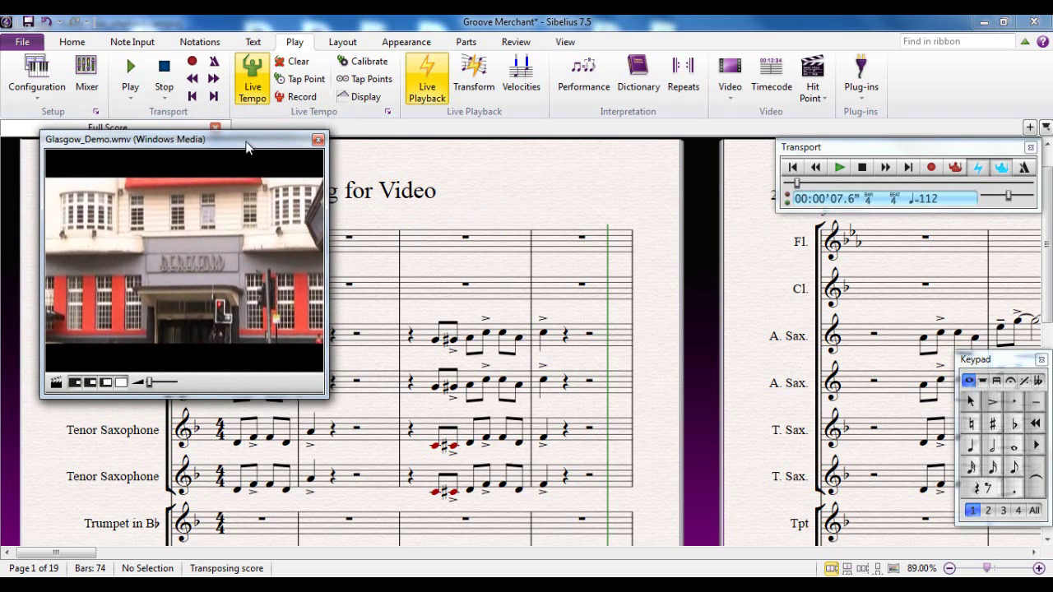
left_click(318, 141)
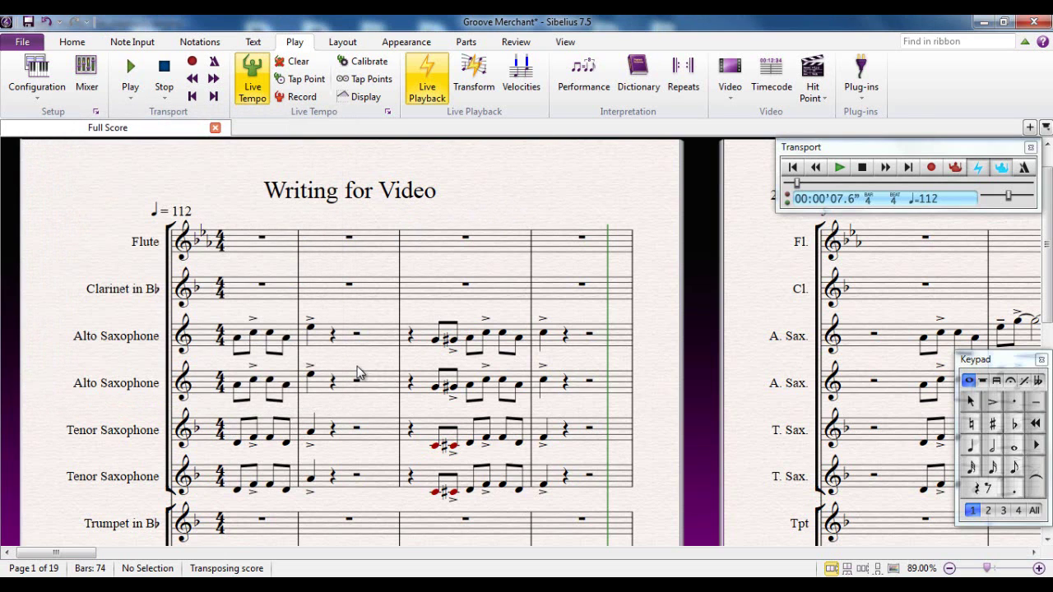
left_click(566, 45)
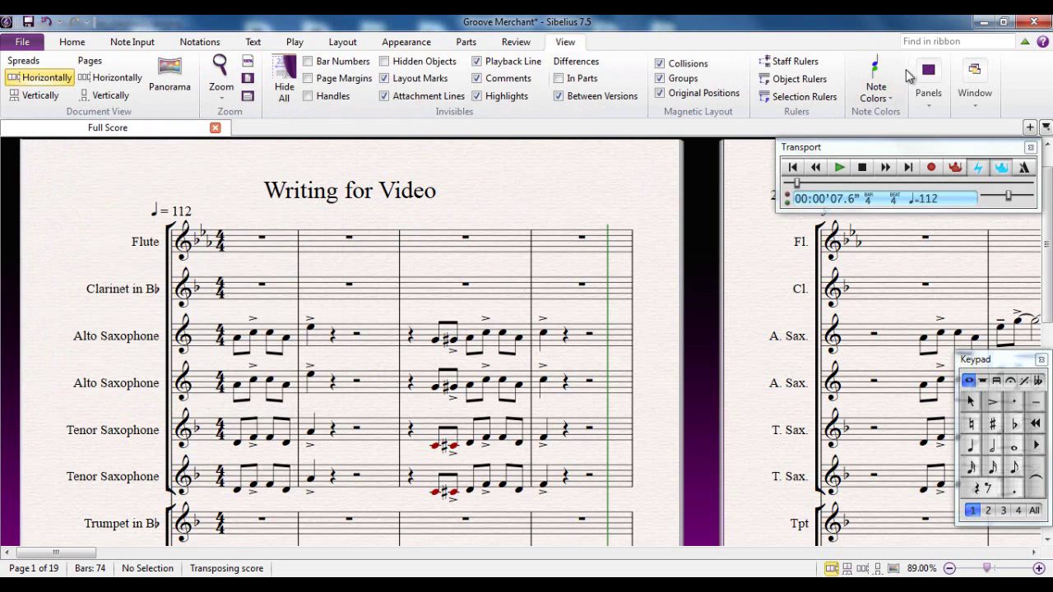
left_click(928, 73)
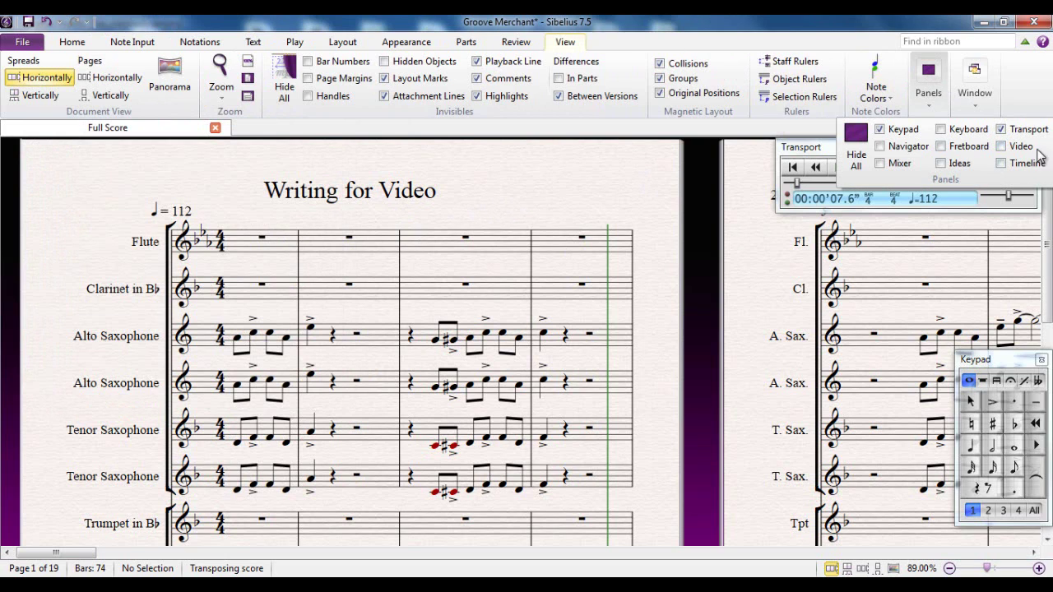
left_click(1003, 147)
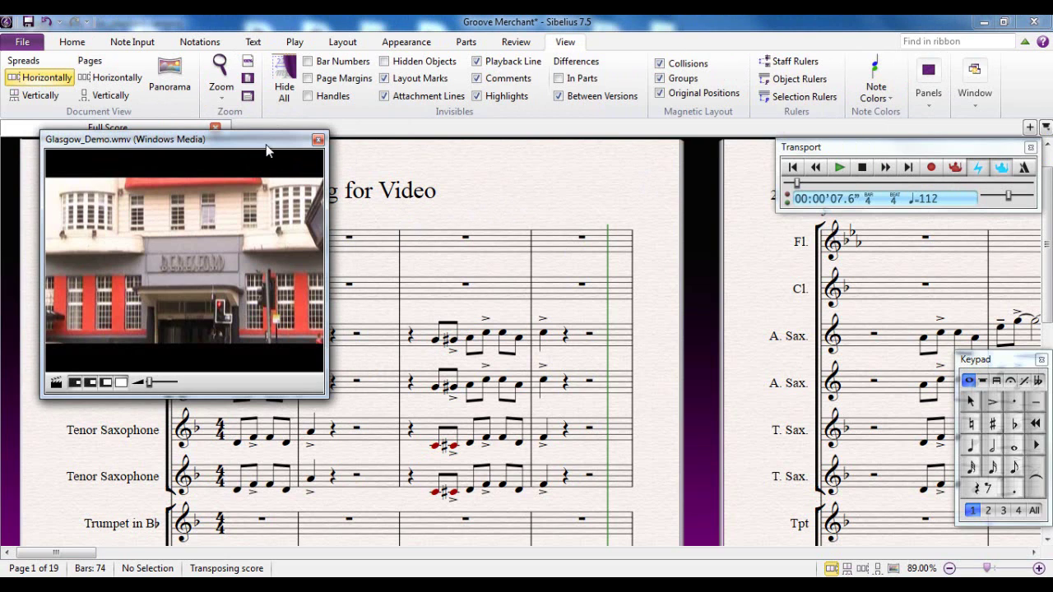
Enlarge the video to full size and return it to half size, keeping its window within view.
left_click(90, 383)
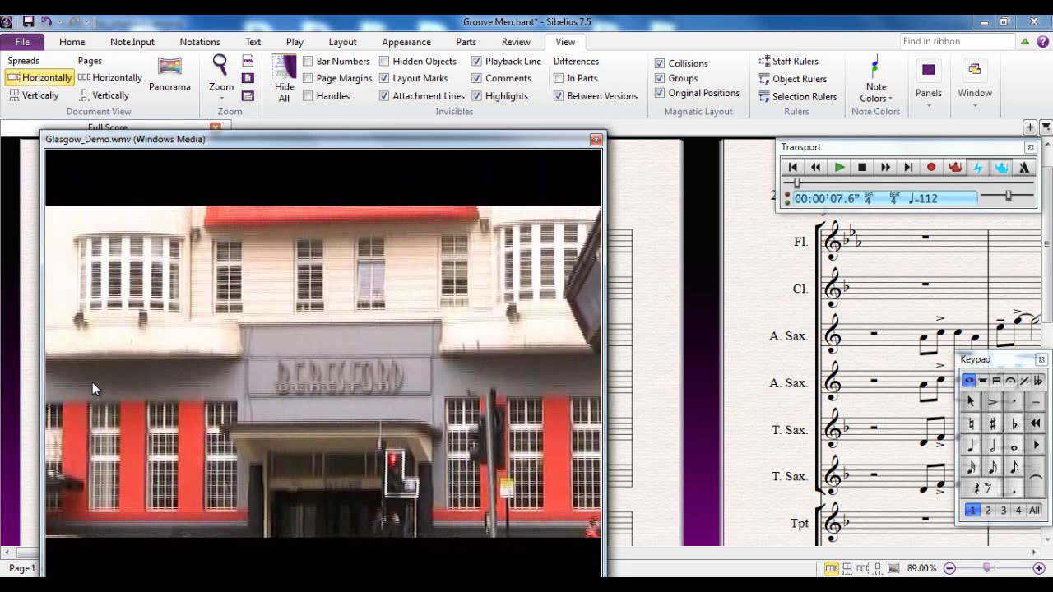
left_click_drag(349, 139, 360, 25)
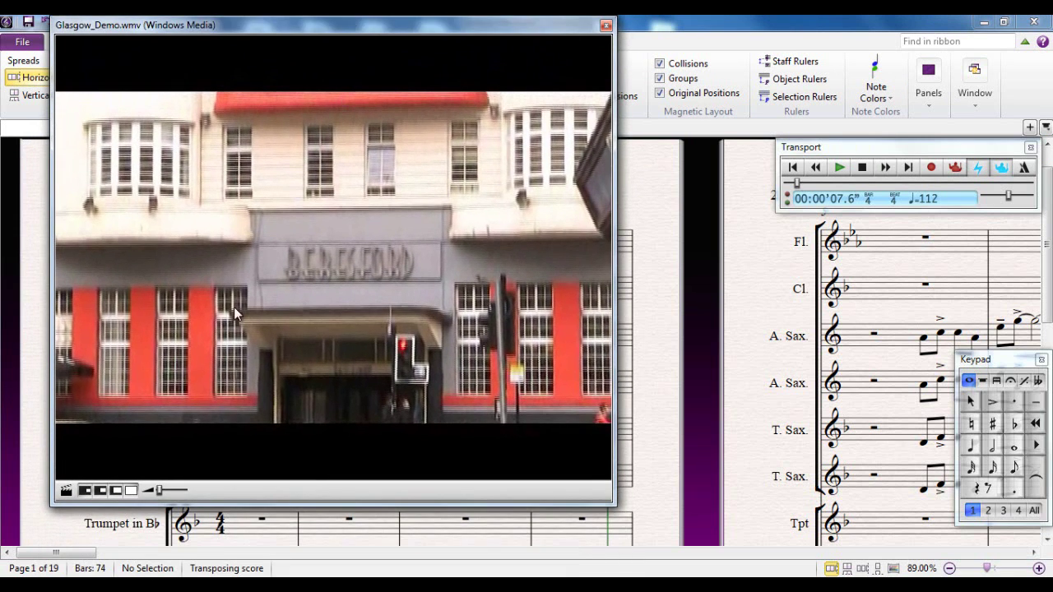
left_click(85, 490)
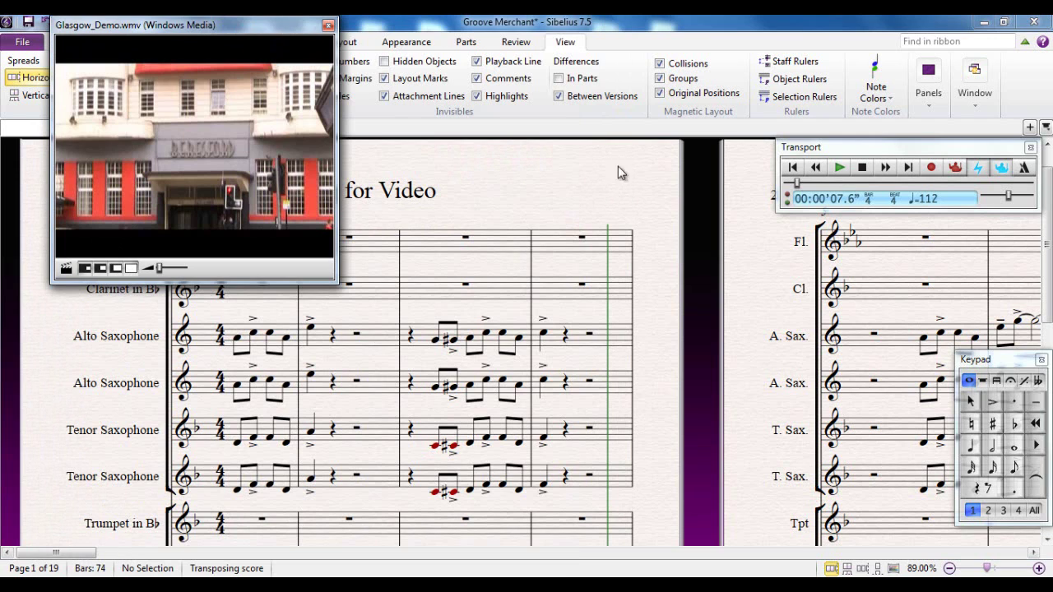
left_click_drag(288, 26, 280, 106)
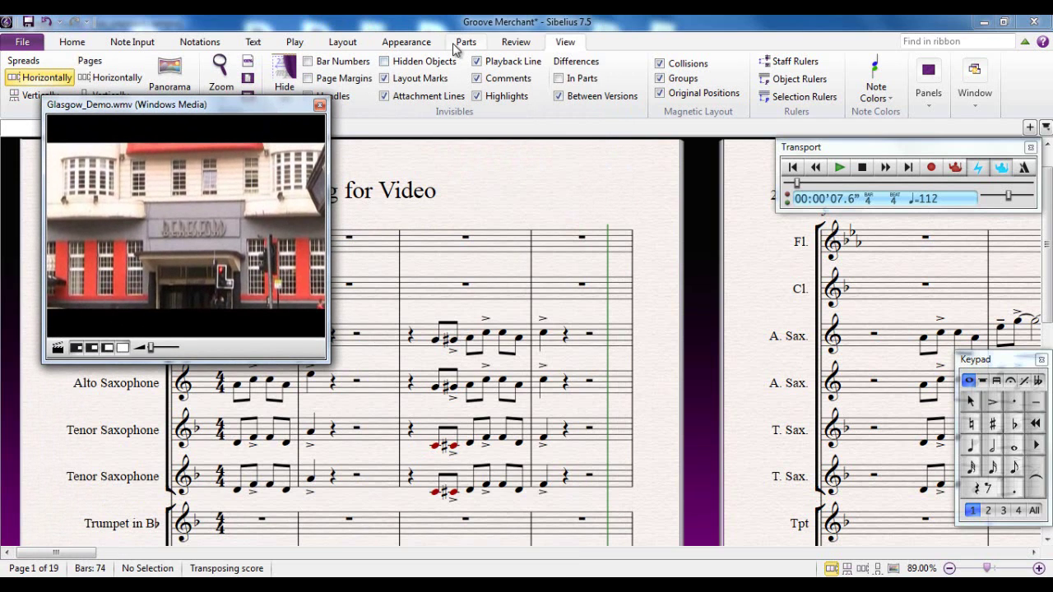
Check the removal and size options offered for the attached video without choosing one.
left_click(301, 43)
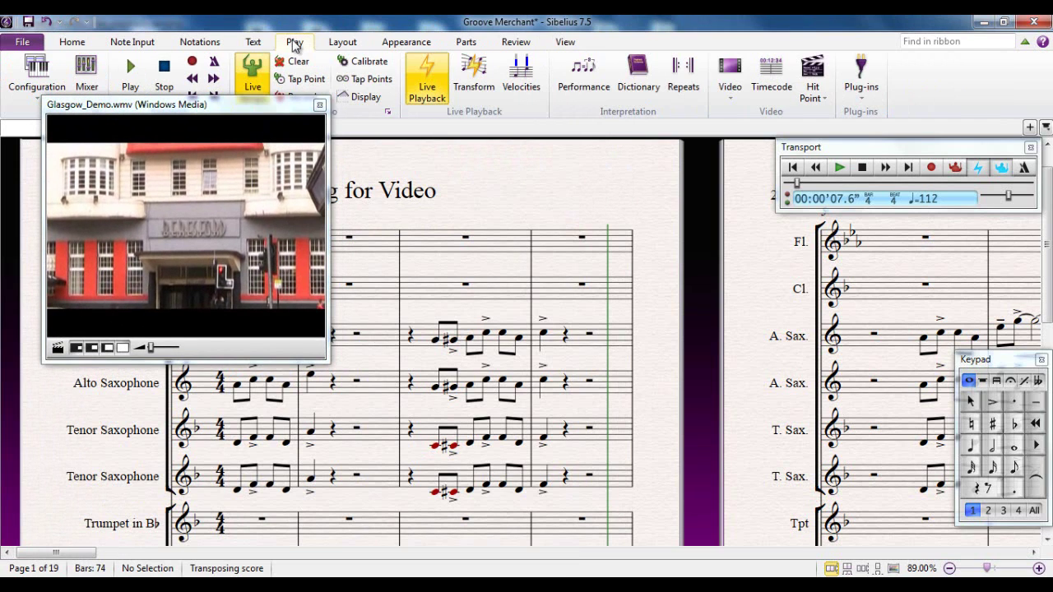
left_click(733, 103)
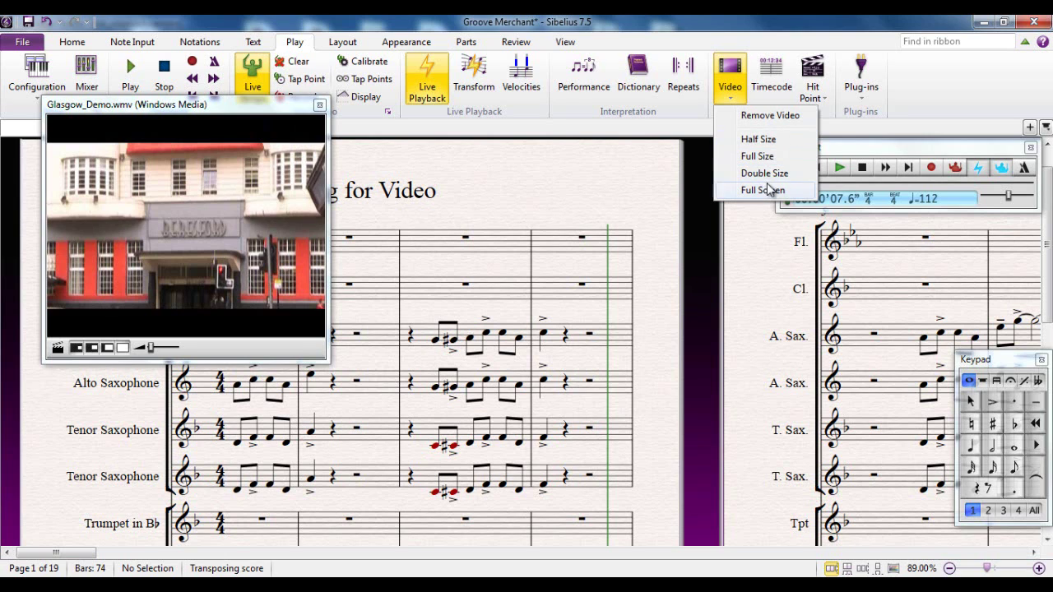
left_click(512, 191)
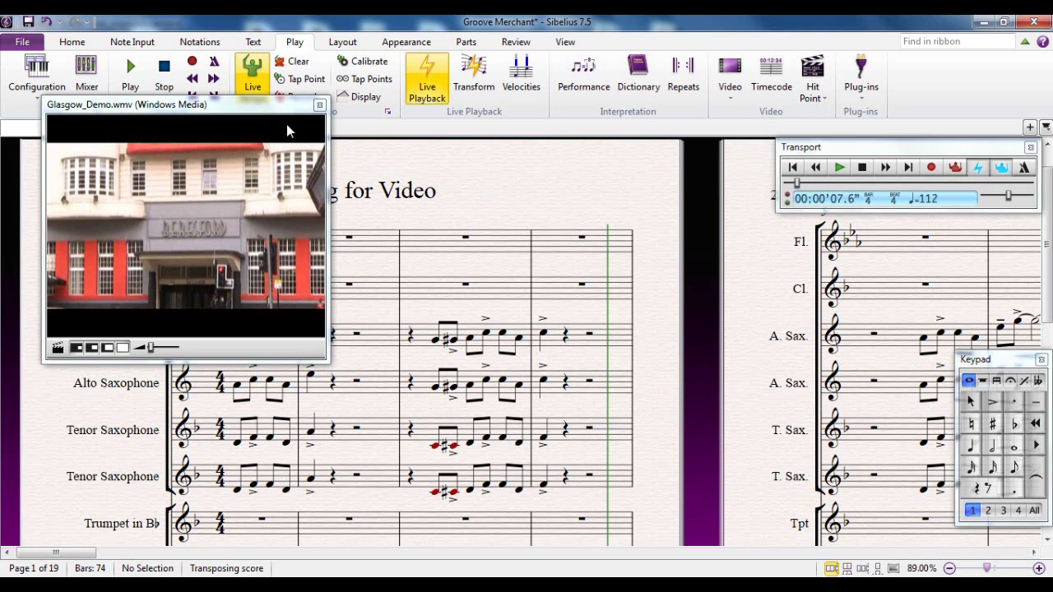
Move the video window higher, try raising the video's volume, and bring it back down to a low level.
left_click_drag(252, 112, 236, 75)
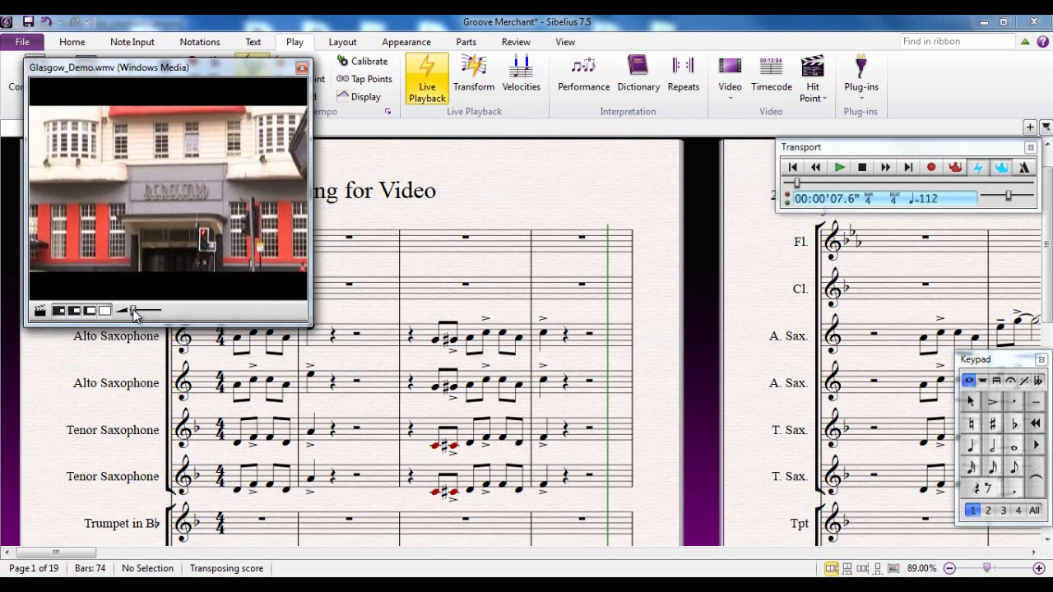
left_click_drag(133, 311, 144, 311)
left_click_drag(141, 313, 153, 314)
left_click_drag(148, 316, 133, 314)
Move the playback position to 13.4 seconds, bar 7 beat 4, and create a hit point there.
left_click_drag(658, 198, 385, 238)
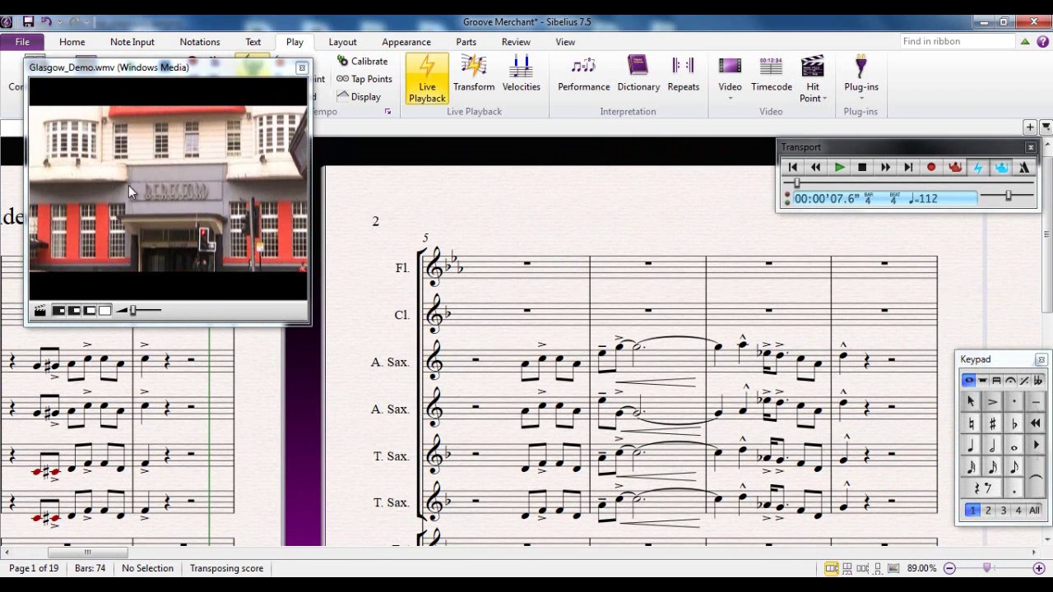
left_click(799, 184)
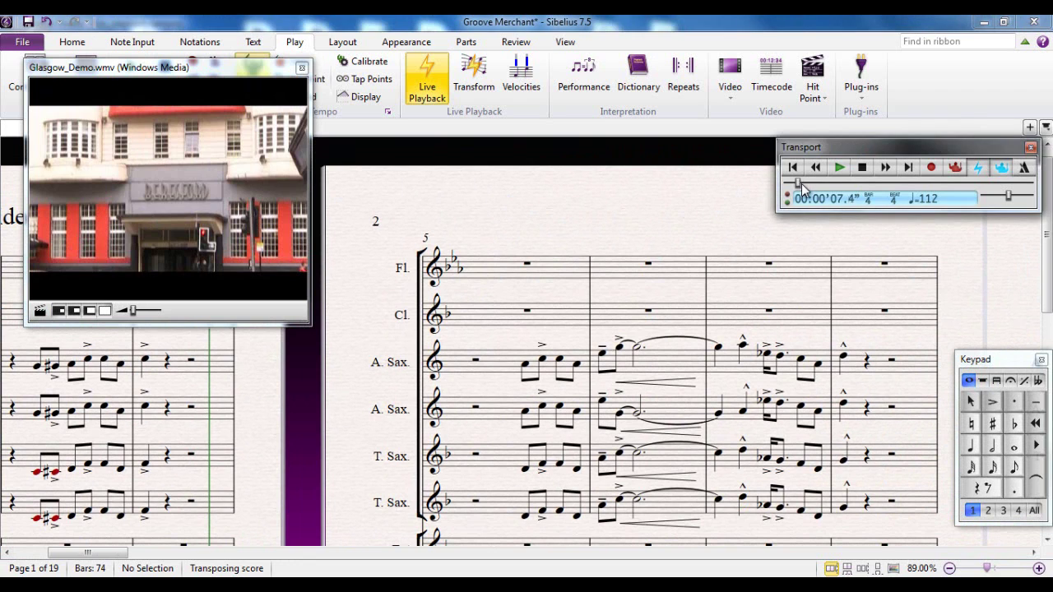
left_click_drag(798, 185, 810, 188)
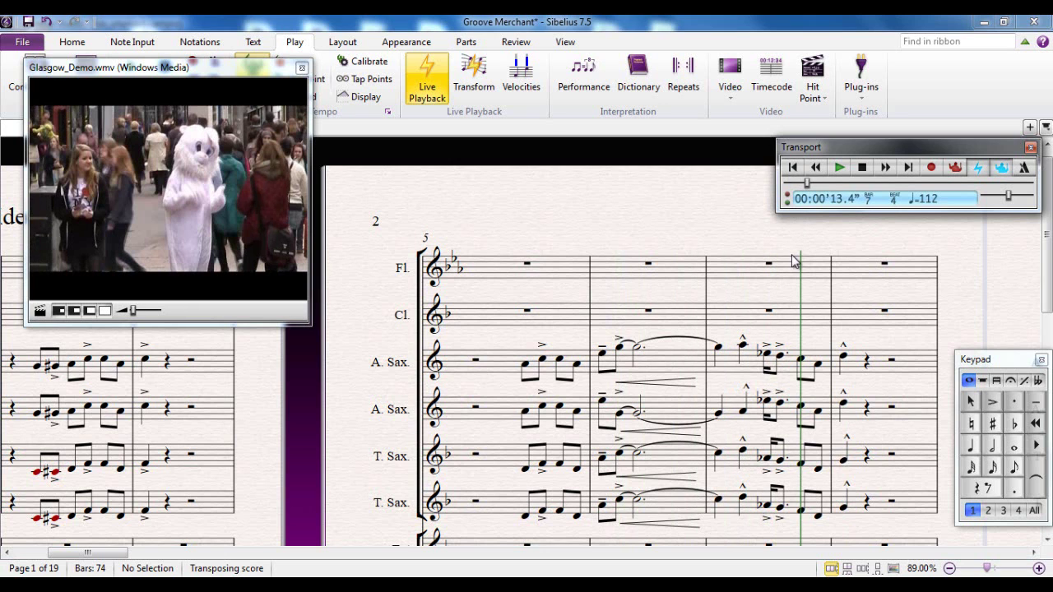
left_click_drag(736, 219, 512, 222)
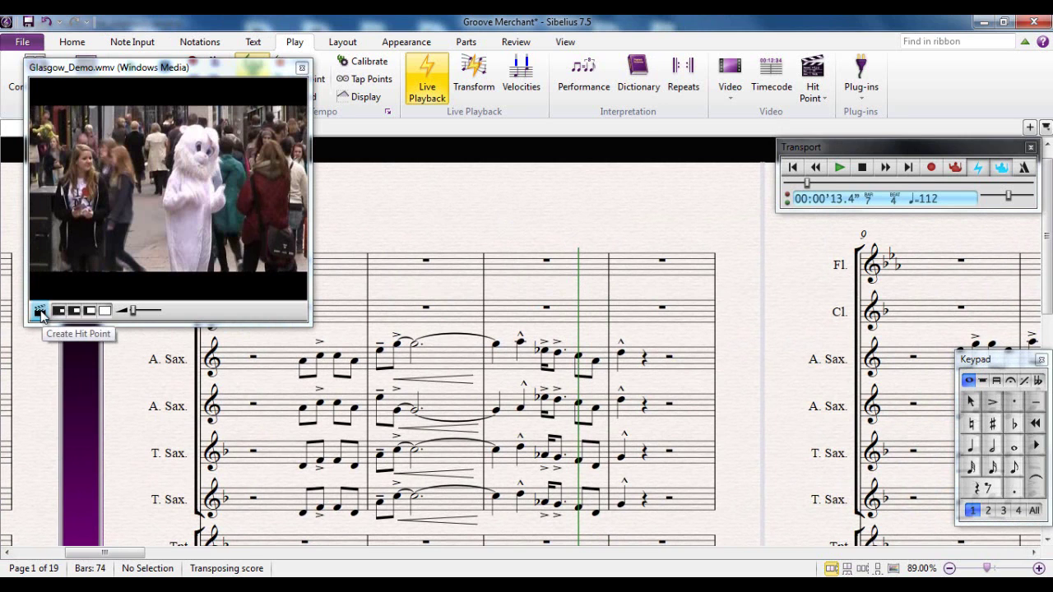
left_click(40, 311)
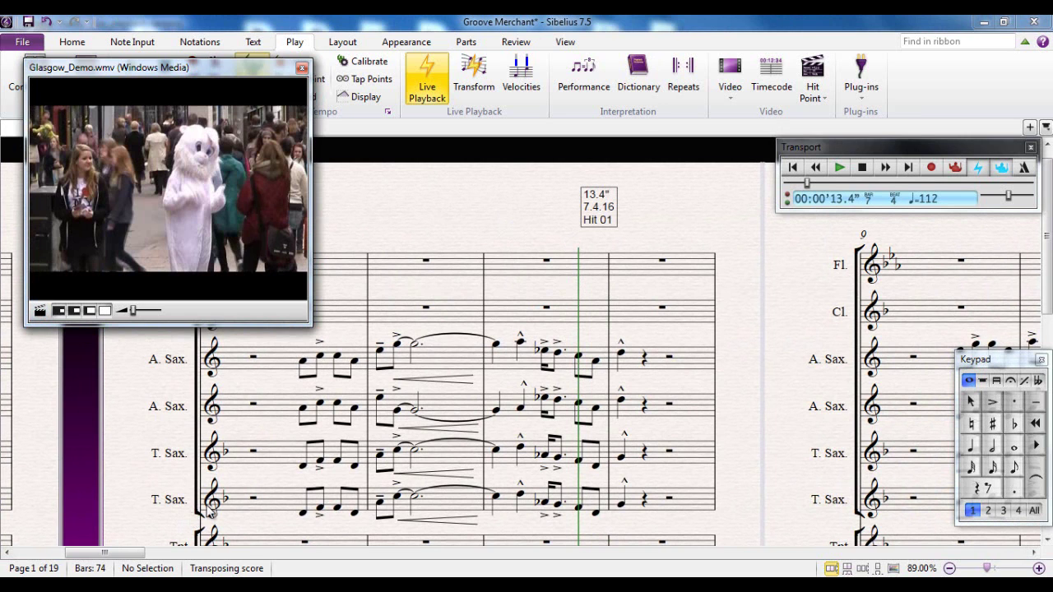
left_click_drag(717, 214, 495, 228)
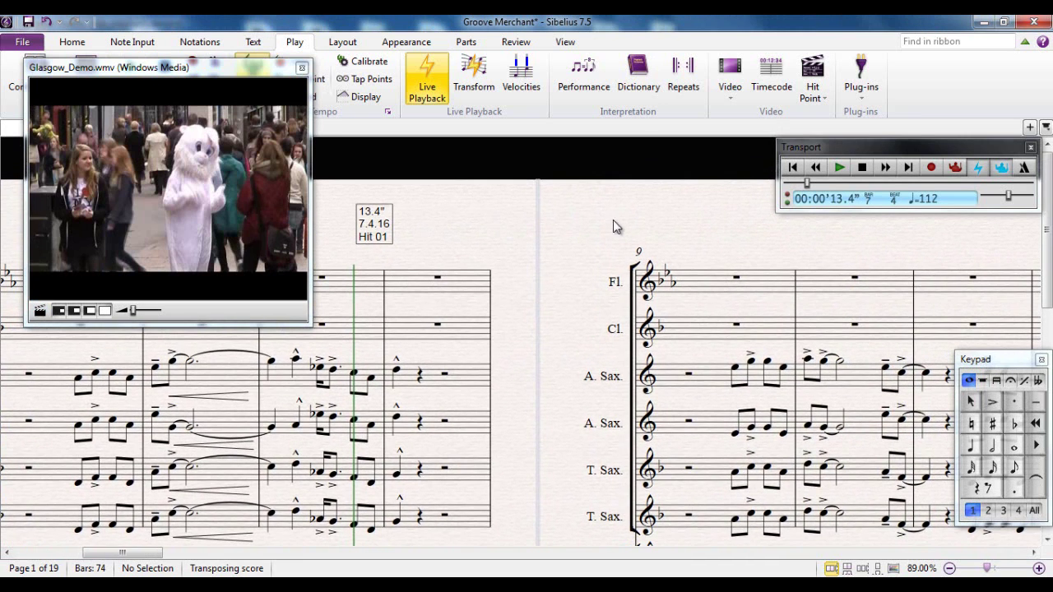
mouse_move(672, 219)
left_mouse_down()
mouse_move(586, 216)
mouse_move(689, 221)
left_mouse_up()
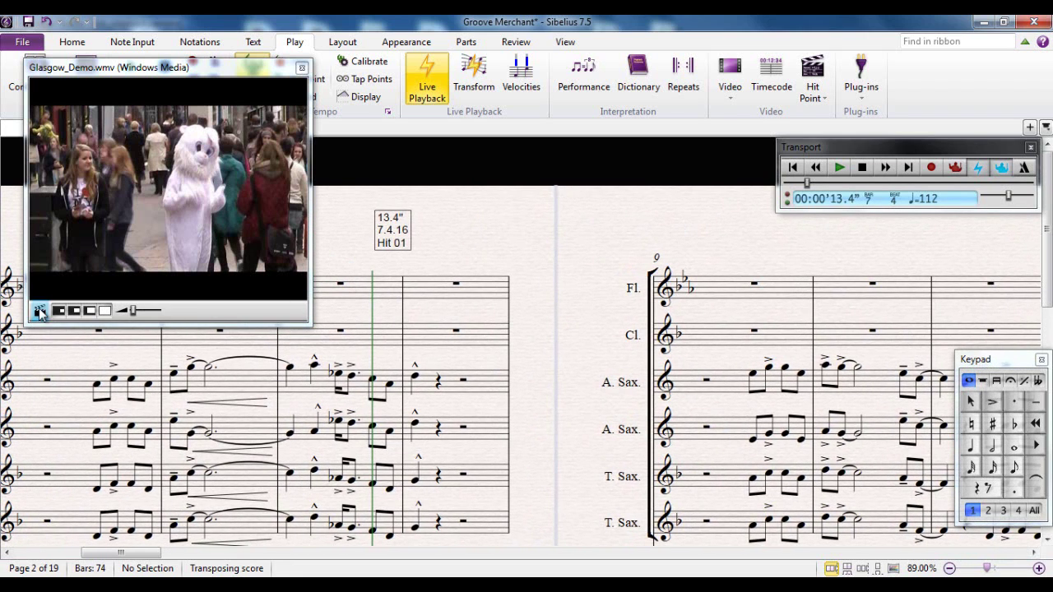
left_click_drag(597, 264, 539, 237)
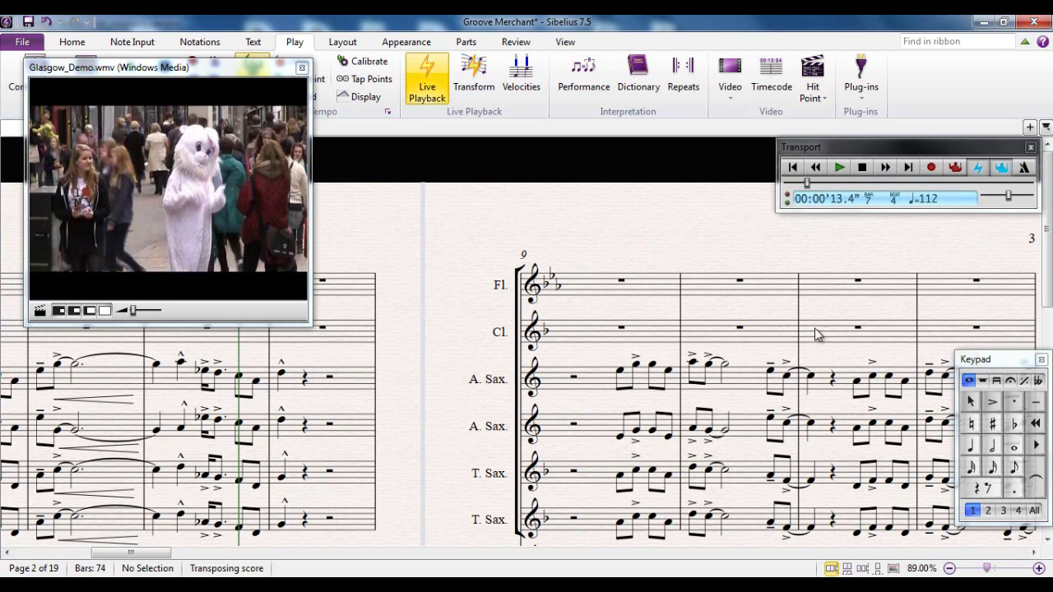
Resume playback from 13.4 seconds, create a second hit point at 22.5 seconds in bar 12, and stop playback.
left_click_drag(708, 238, 653, 236)
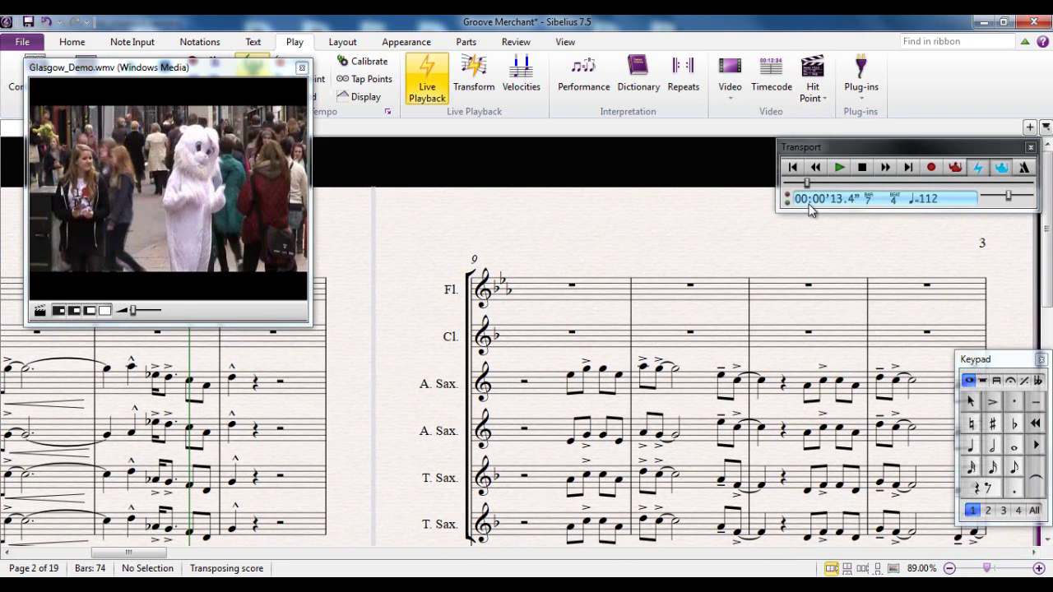
left_click(840, 169)
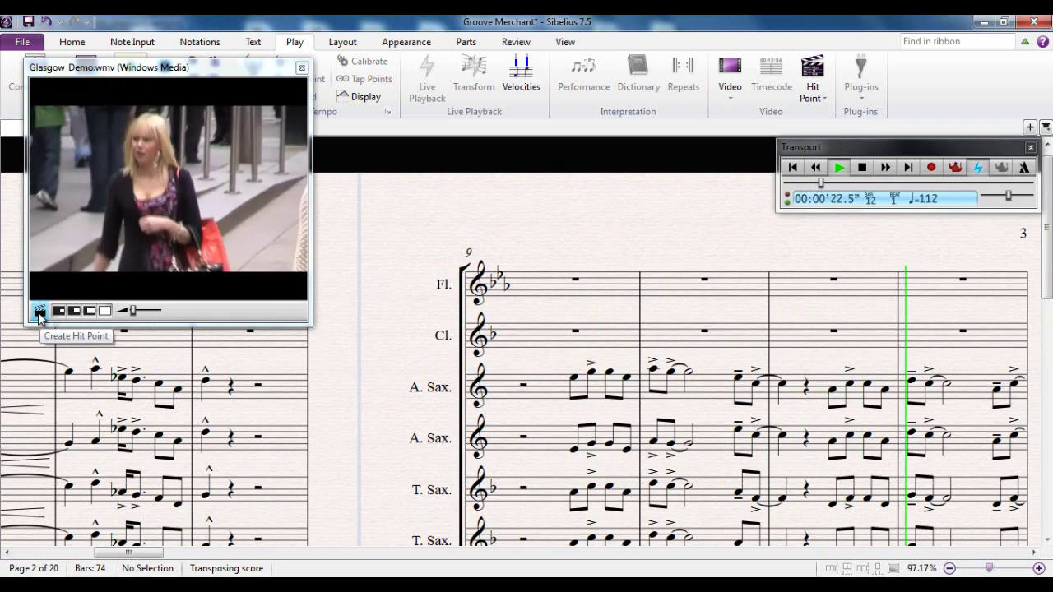
left_click(38, 313)
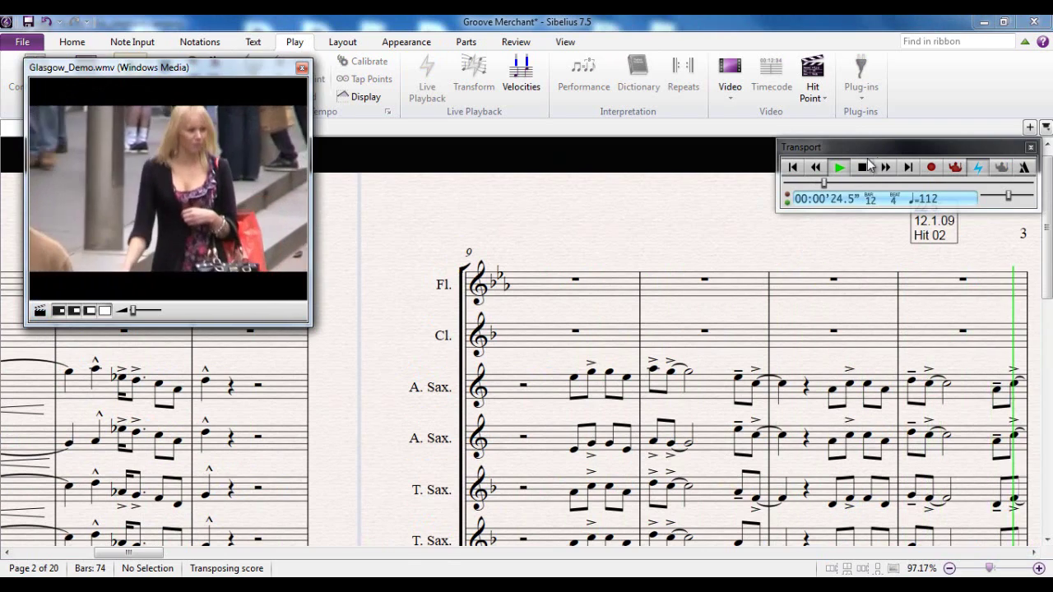
key("ctrl+alt+k")
key("shift+l")
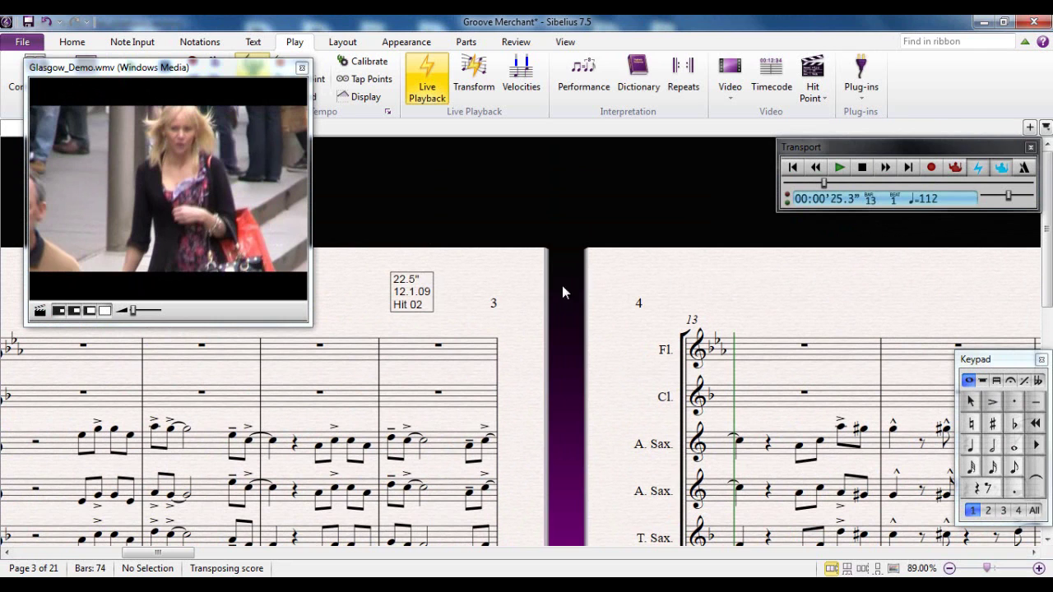
Examine the hit point labels above the score, from the second one at bar 12 back to the first at bar 7.
left_click_drag(468, 294, 634, 289)
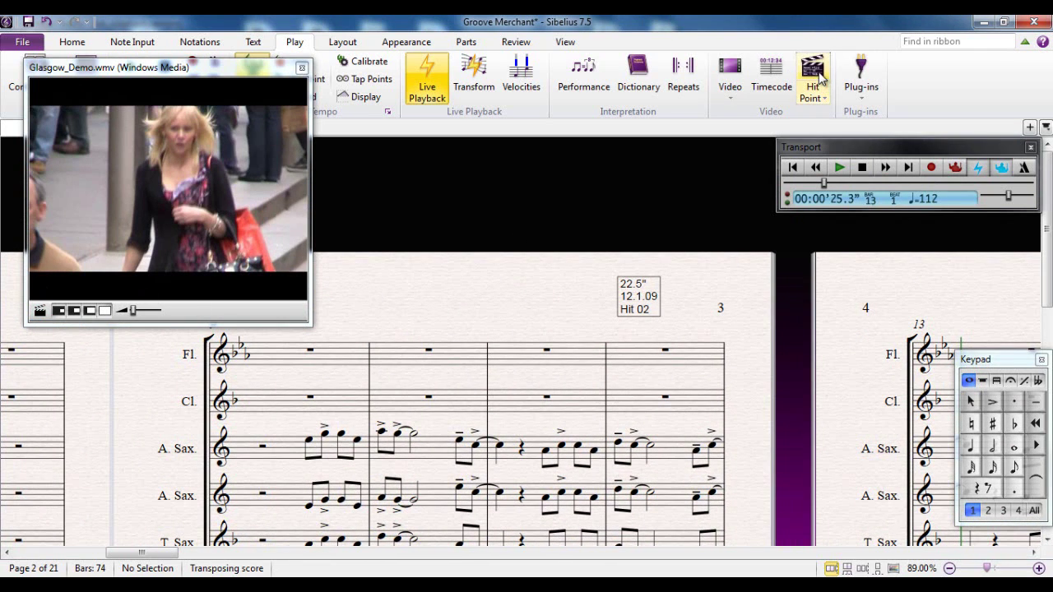
left_click_drag(483, 304, 599, 307)
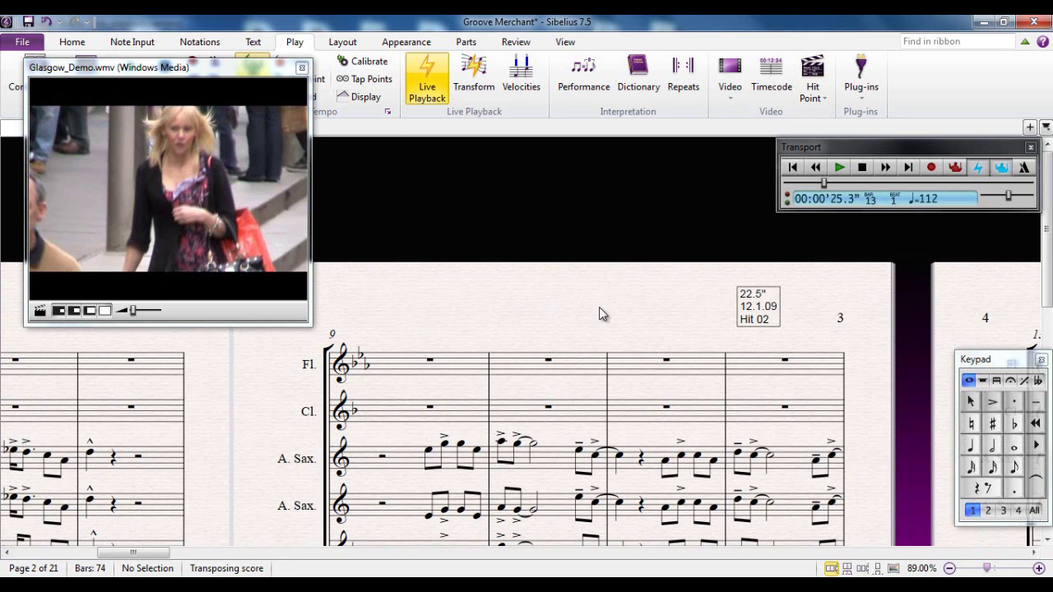
left_click_drag(485, 305, 717, 305)
left_click_drag(578, 311, 872, 313)
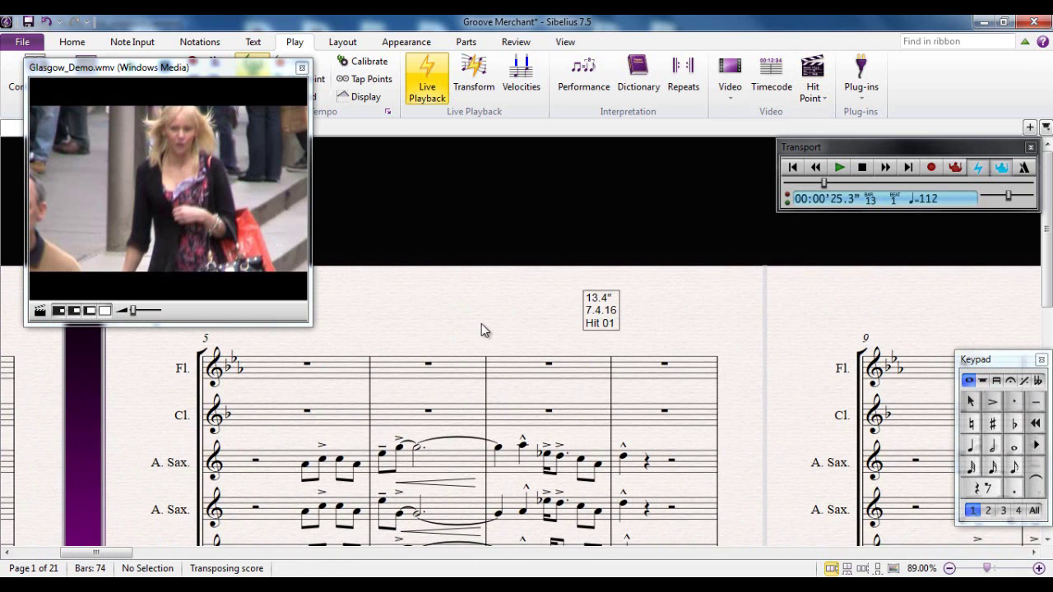
left_click_drag(482, 330, 447, 271)
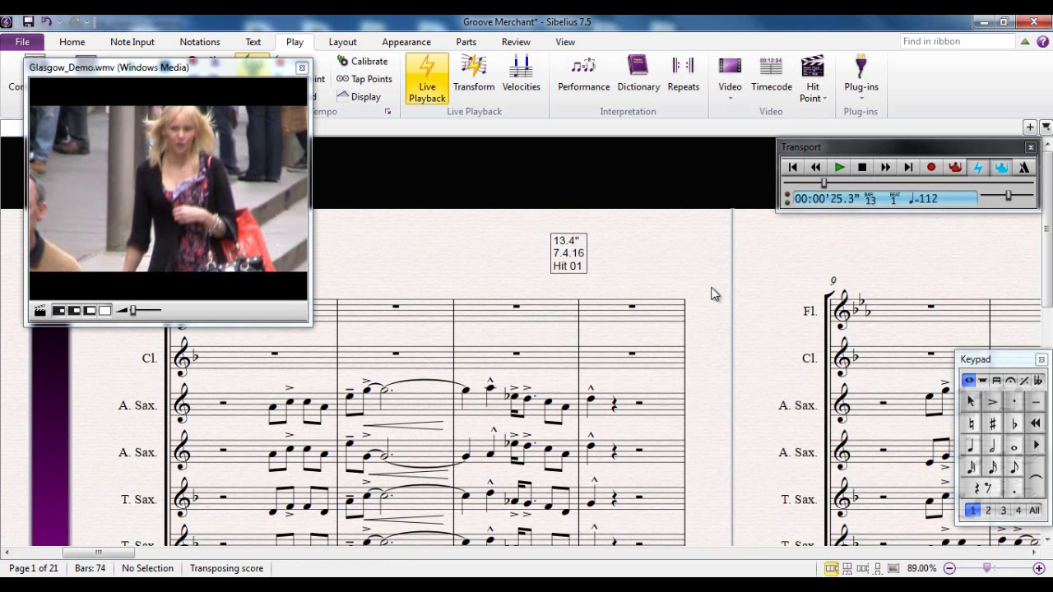
left_click_drag(714, 295, 656, 237)
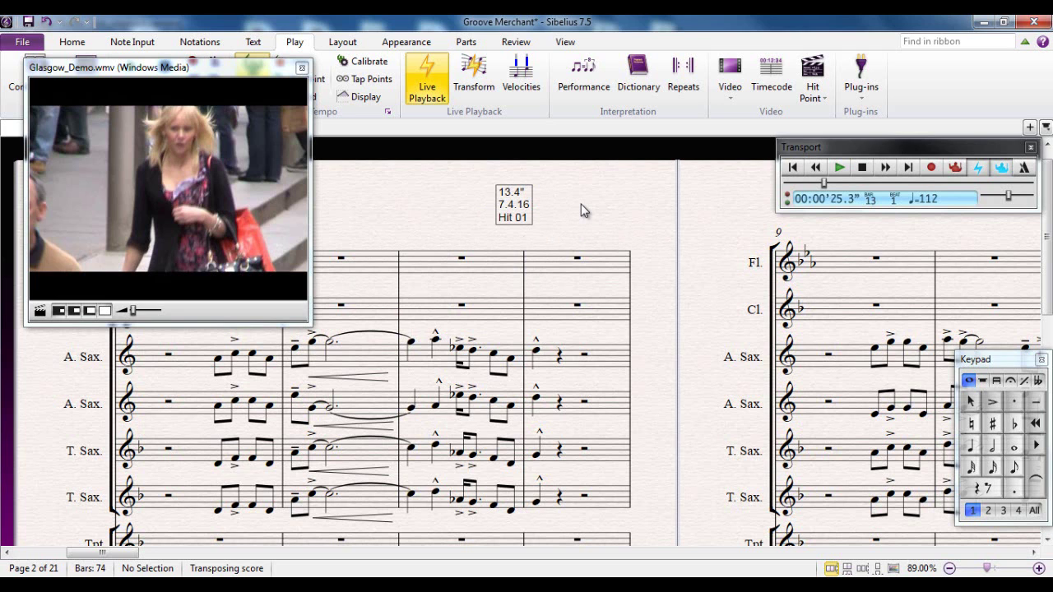
left_click_drag(624, 206, 521, 275)
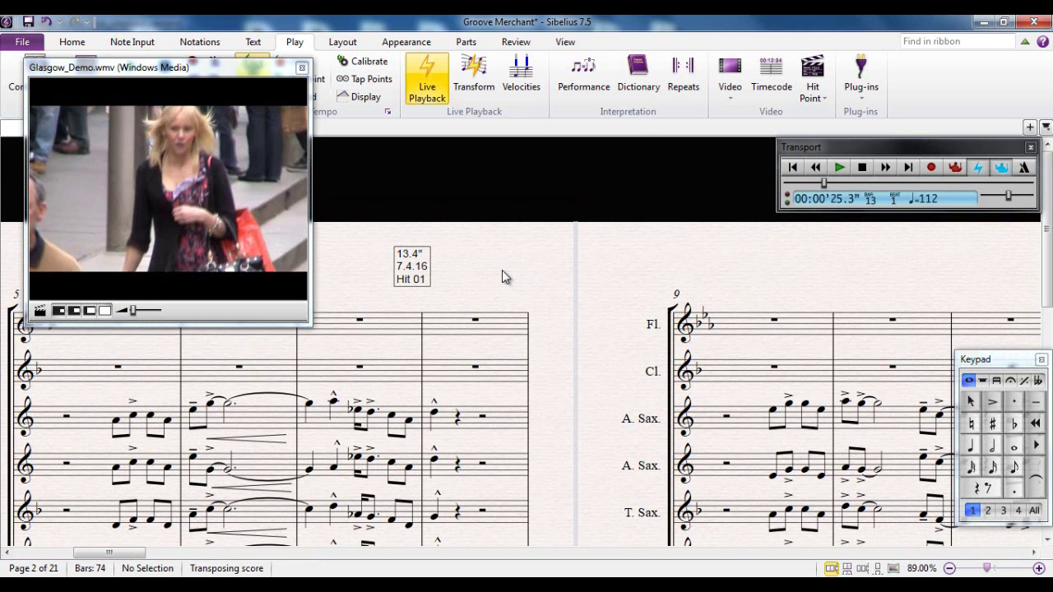
scroll(501, 285, "left", 3)
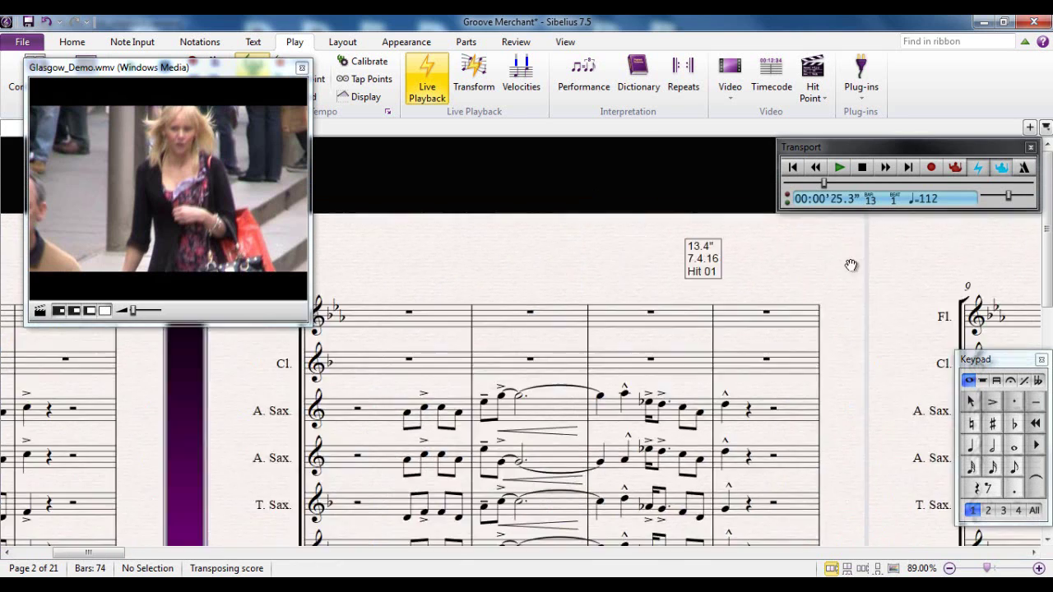
scroll(853, 269, "right", 2)
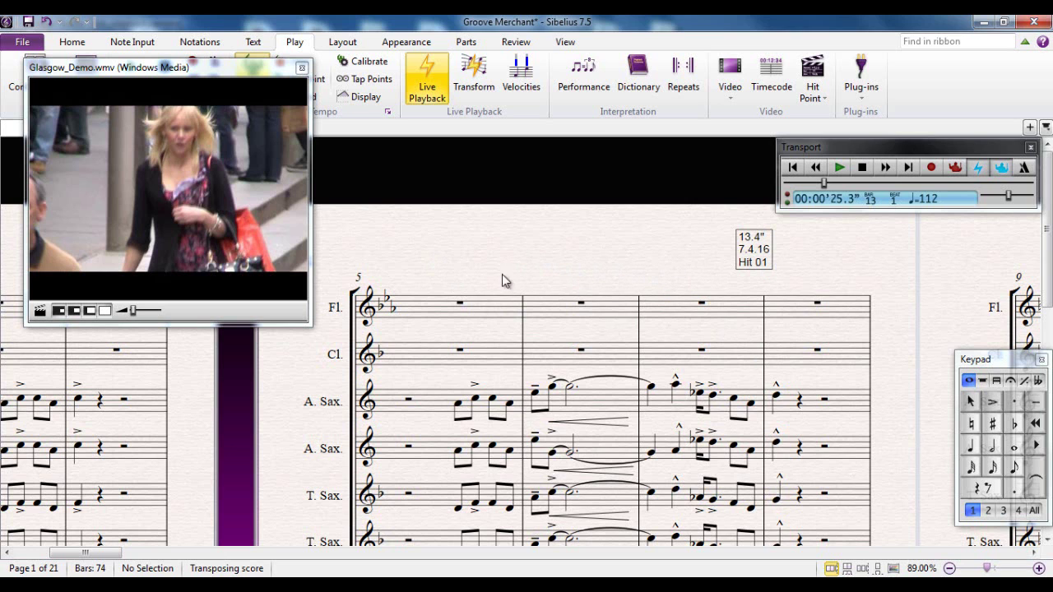
Change the metronome mark at the start of the score to a tempo of 124.
key("ctrl+Home")
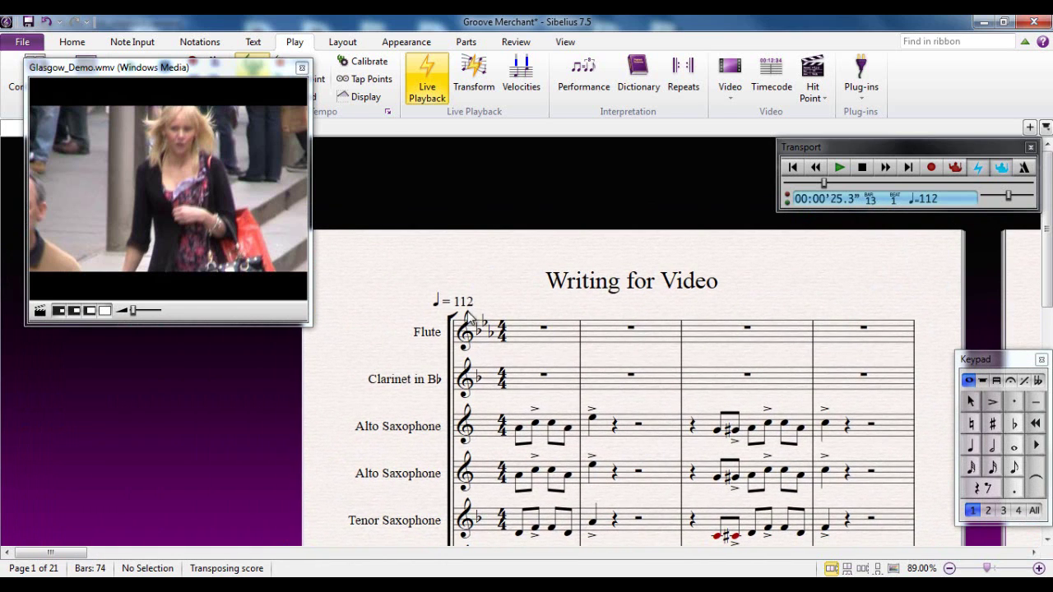
double_click(465, 302)
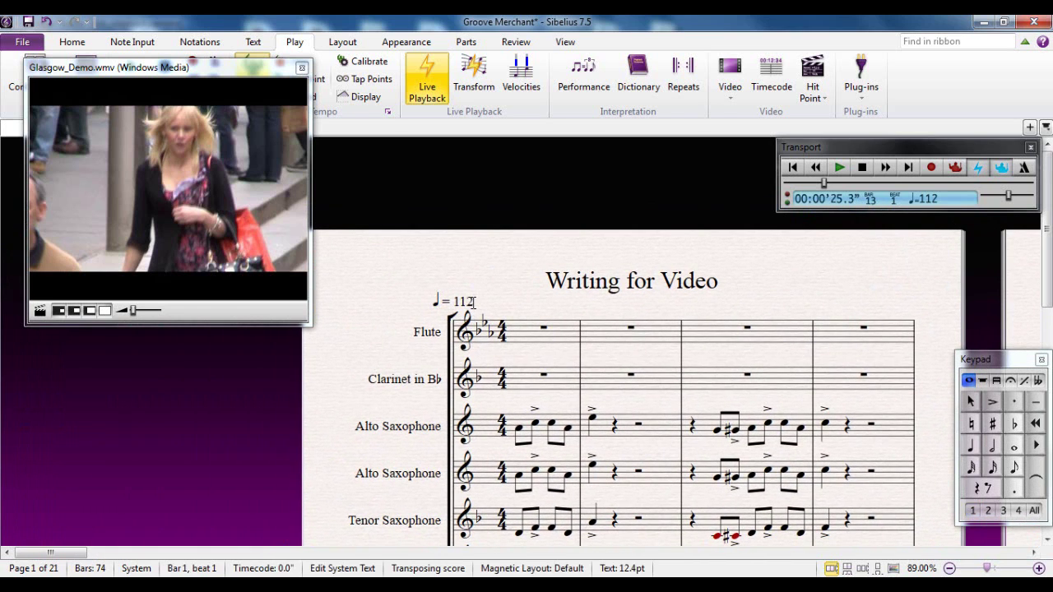
left_click_drag(473, 302, 466, 301)
key("BackSpace")
key("Escape")
Play the score with the video from the first note of bar 6 in the upper Alto Saxophone, past the first hit point, and stop in bar 9.
scroll(821, 288, "right", 5)
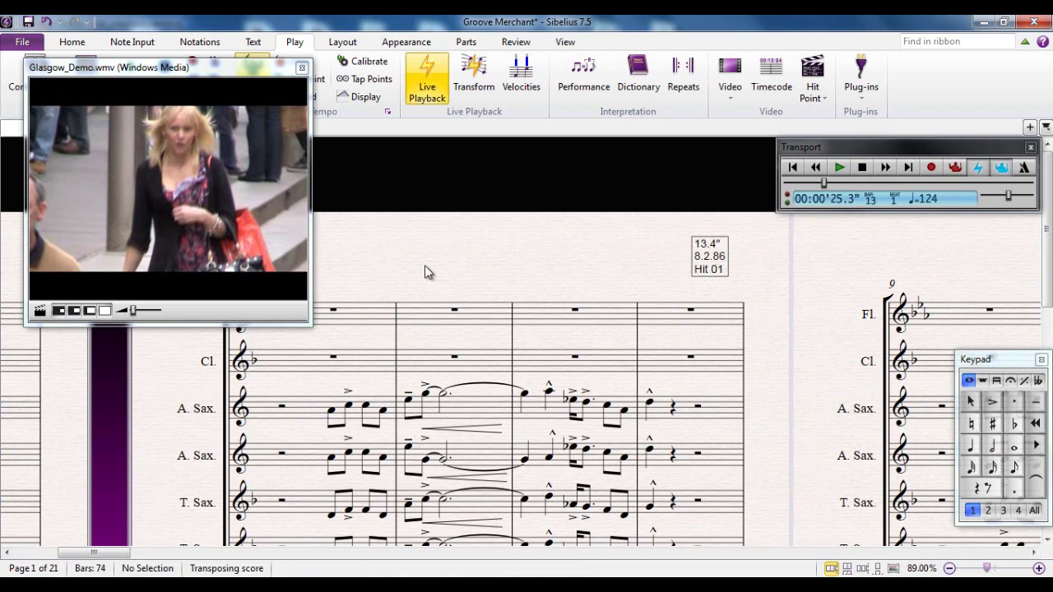
left_click(408, 401)
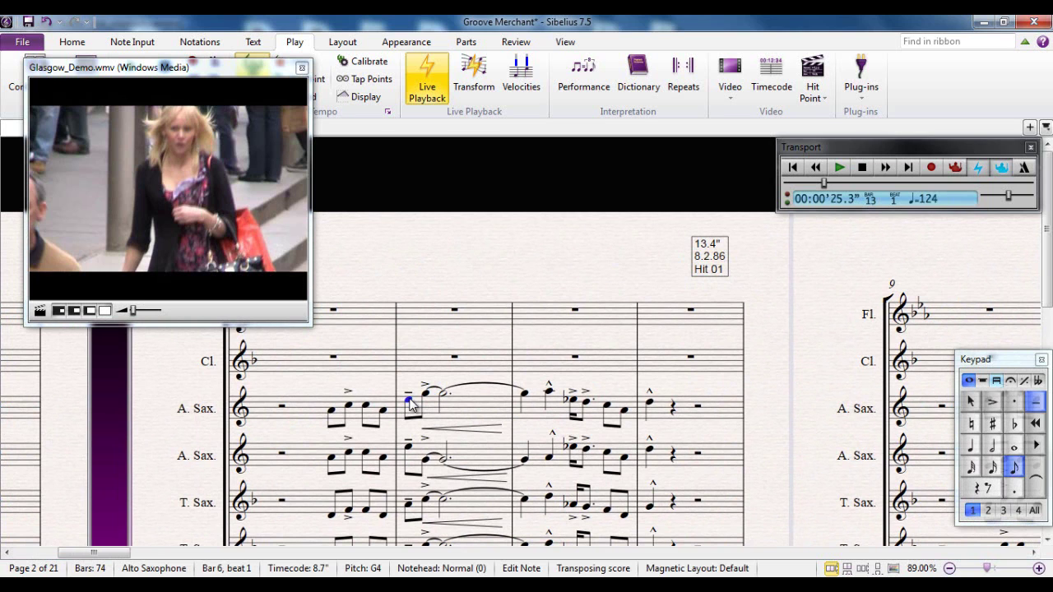
key("space")
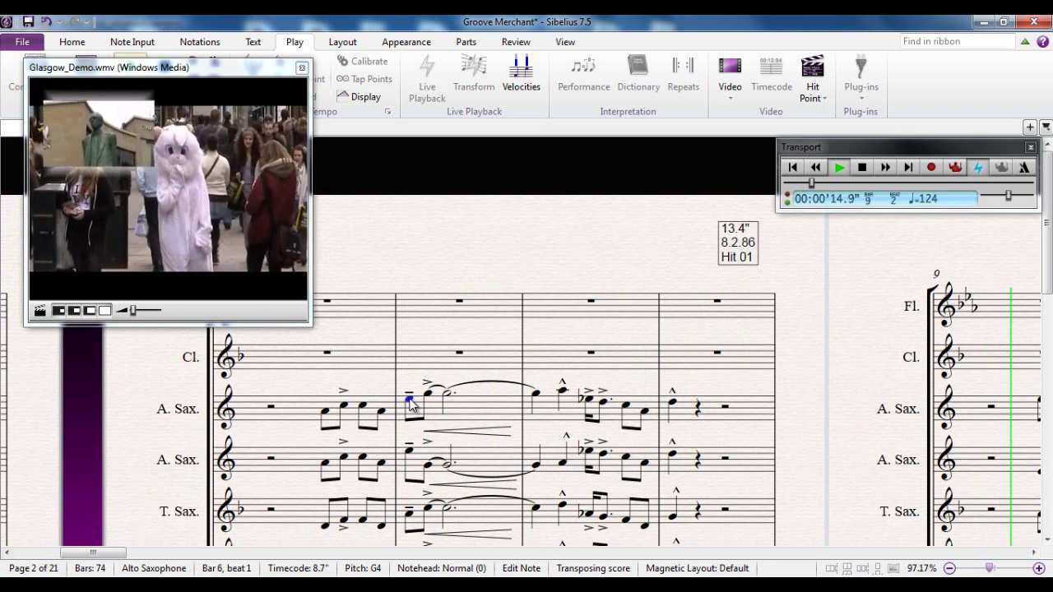
key("space")
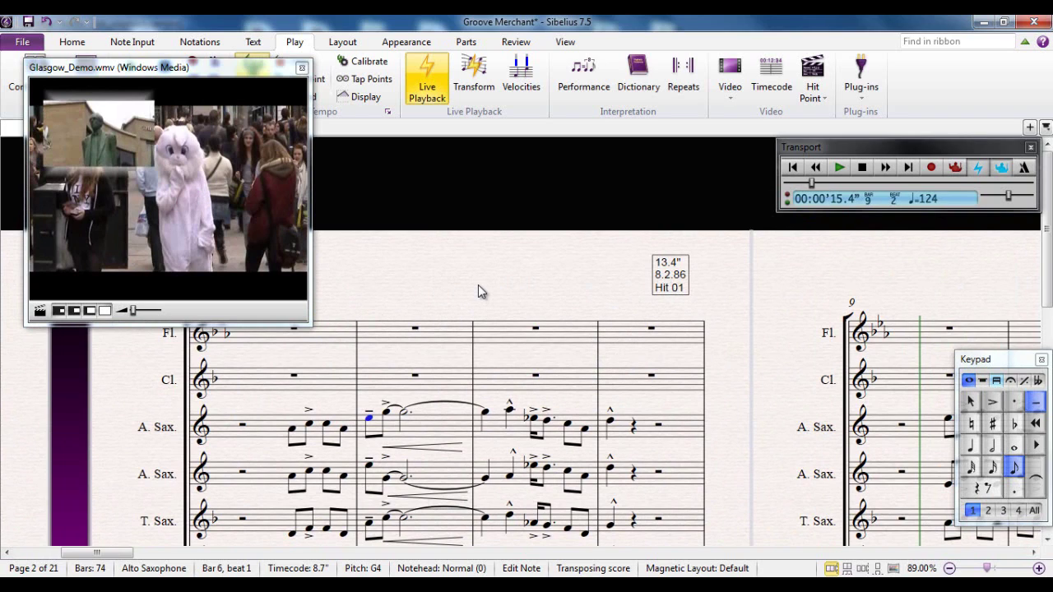
left_click_drag(479, 285, 243, 285)
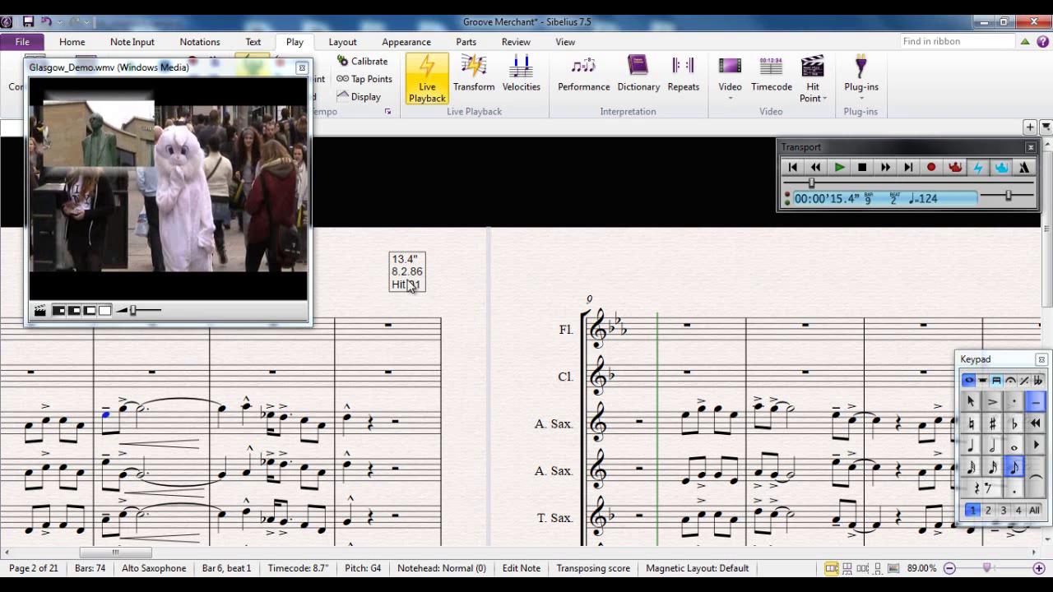
Open the list of hit points for editing and rename Hit 01 as Rabbit.
left_click(822, 98)
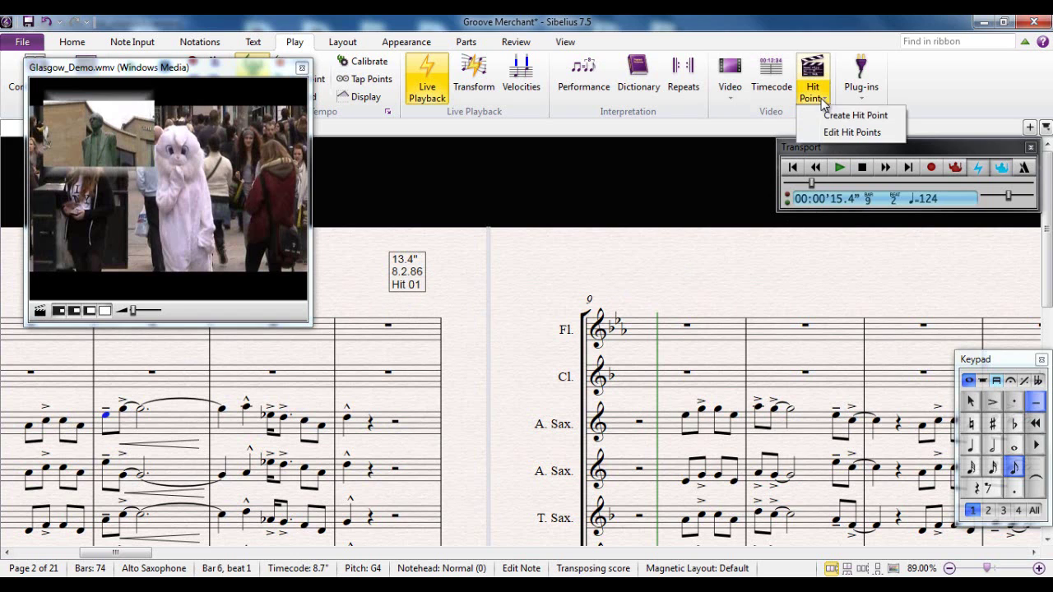
left_click(836, 133)
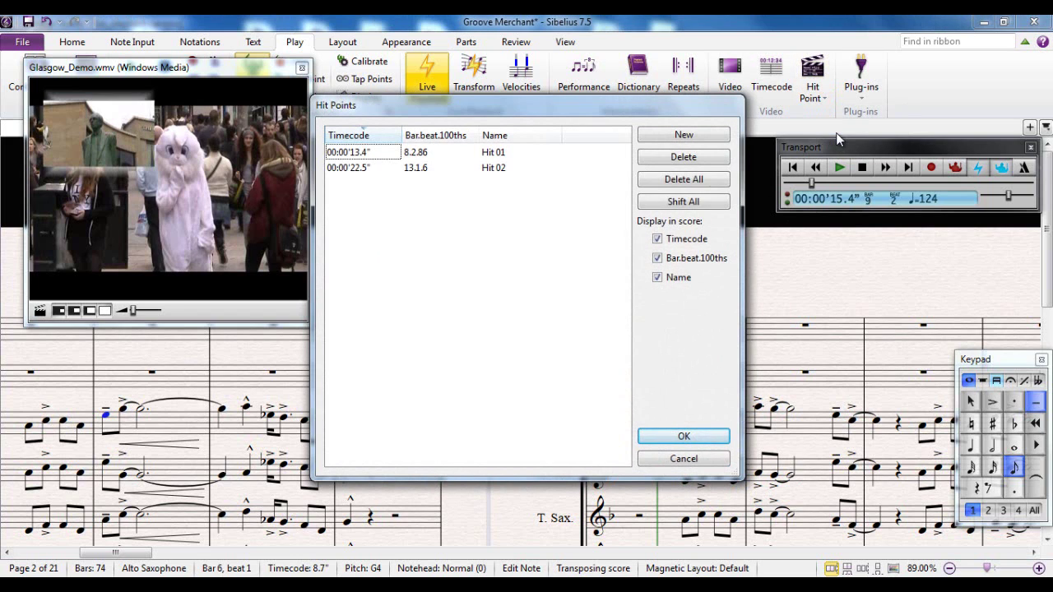
left_click(498, 153)
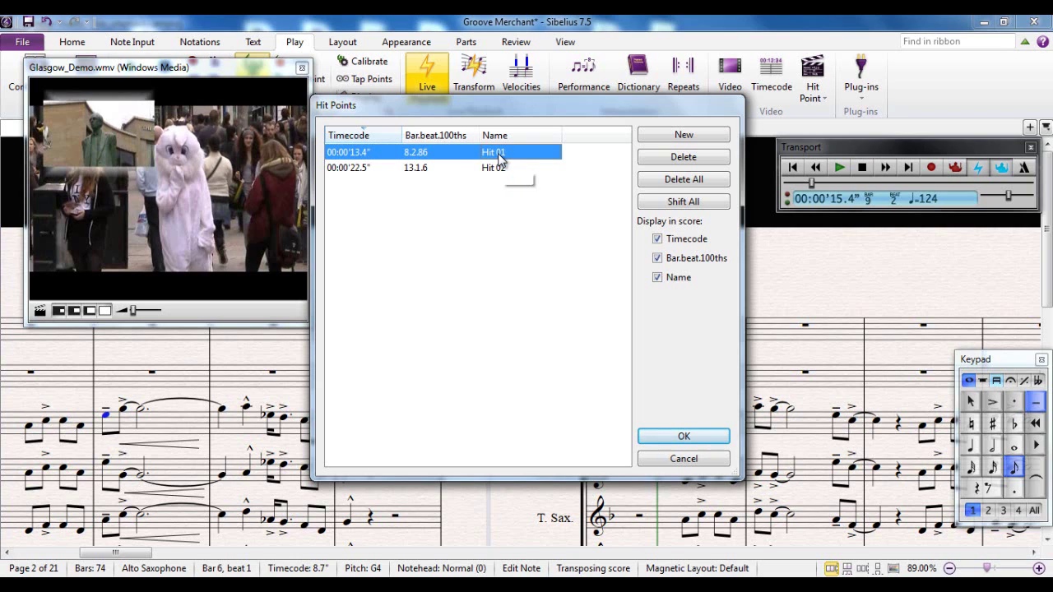
left_click(500, 155)
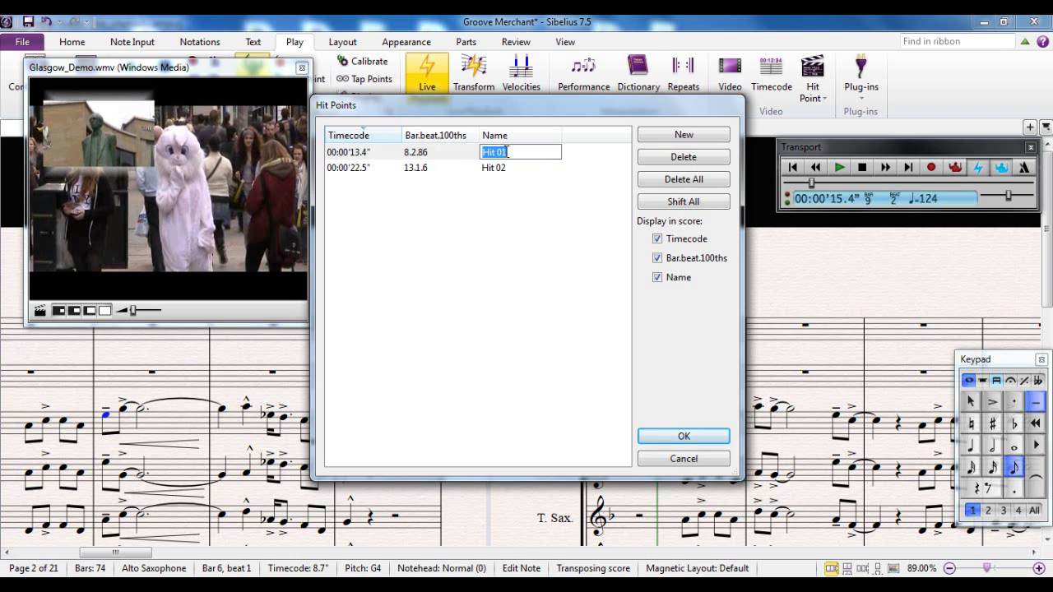
type("Rab")
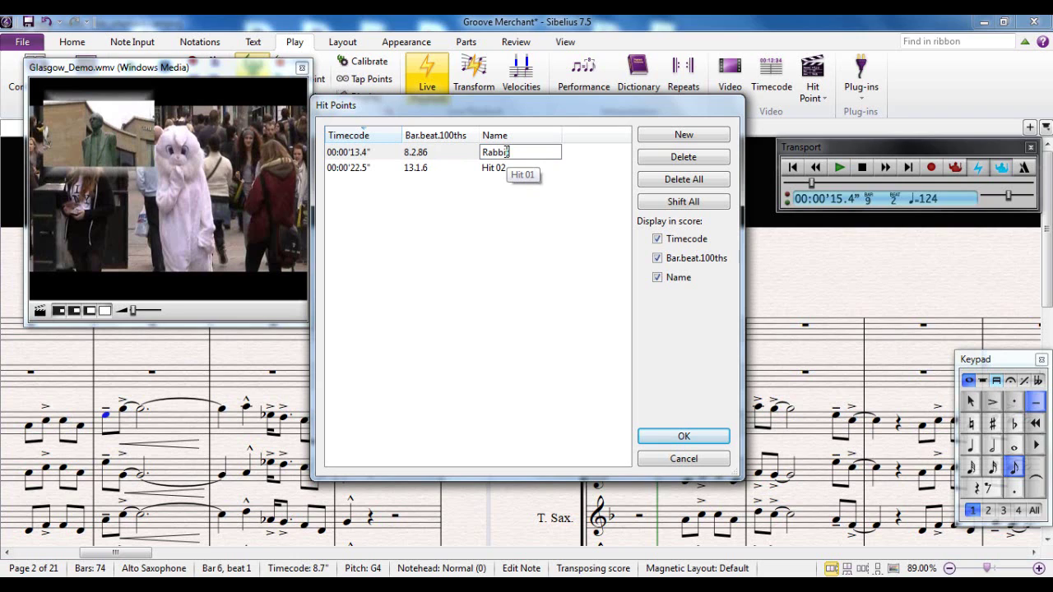
type("bit")
key("Return")
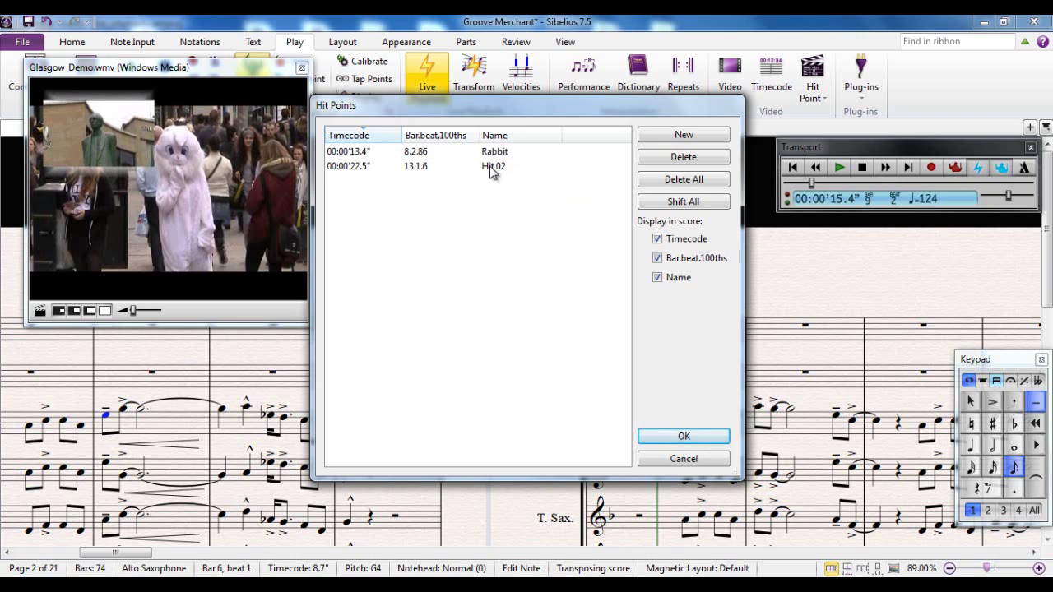
Rename Hit 02 as Purple, apply the hit point changes, and check both labels in the score.
left_click(490, 166)
left_click(499, 168)
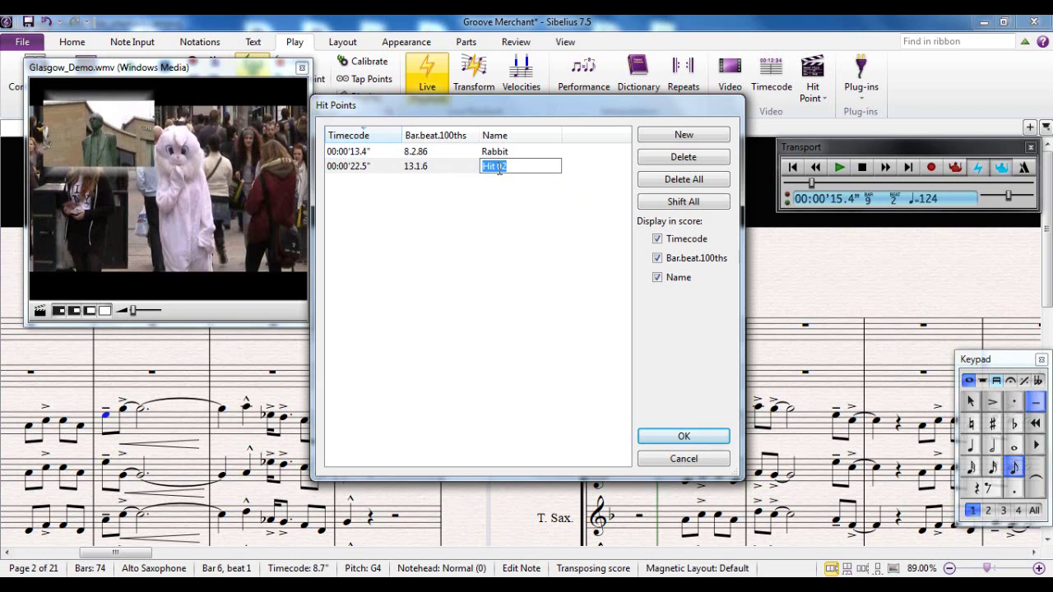
type("Purple")
left_click(498, 212)
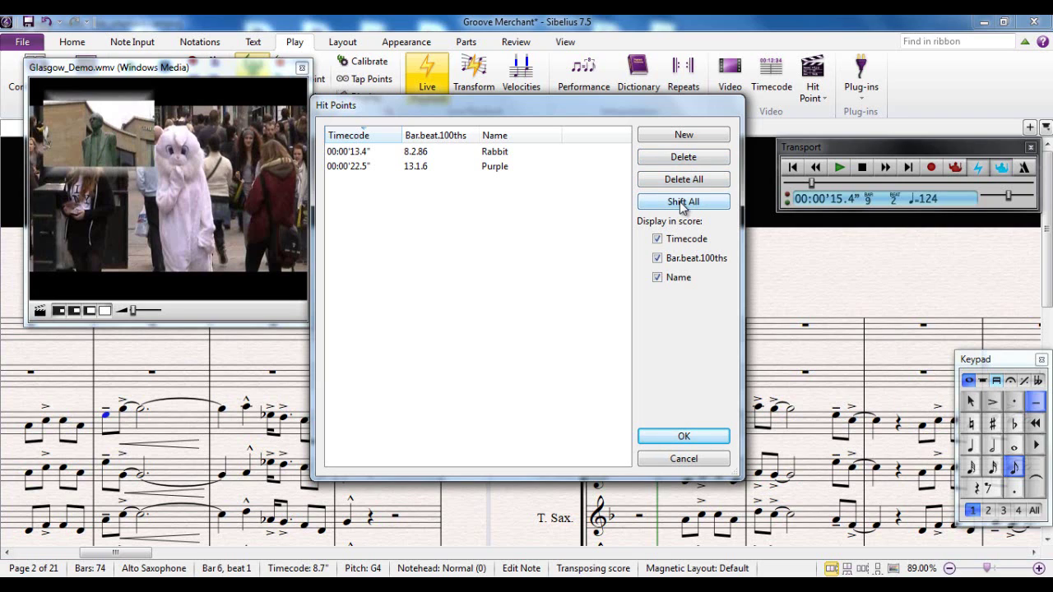
left_click(683, 437)
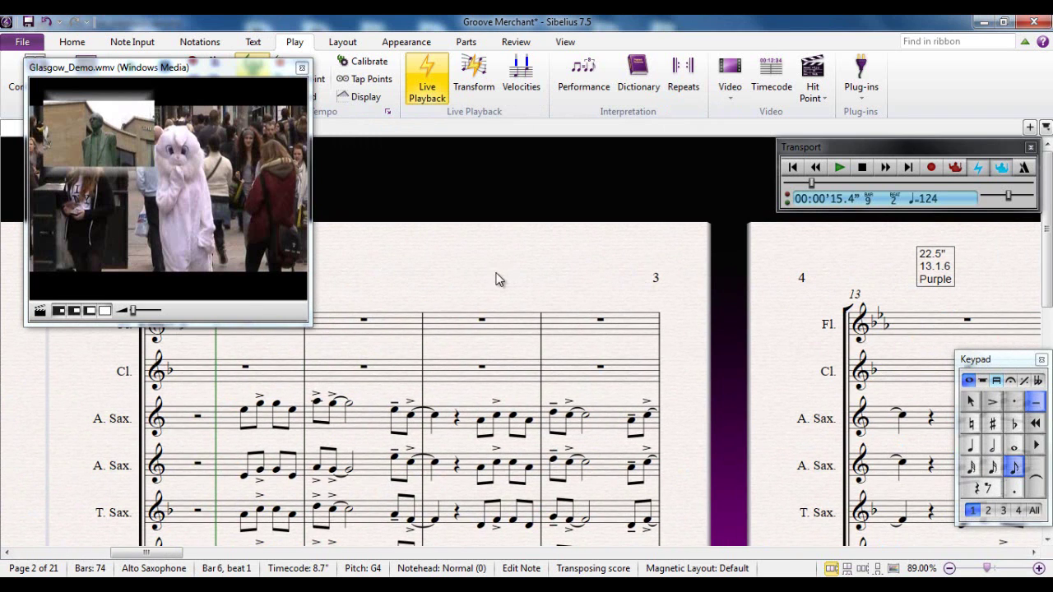
left_click_drag(495, 271, 779, 274)
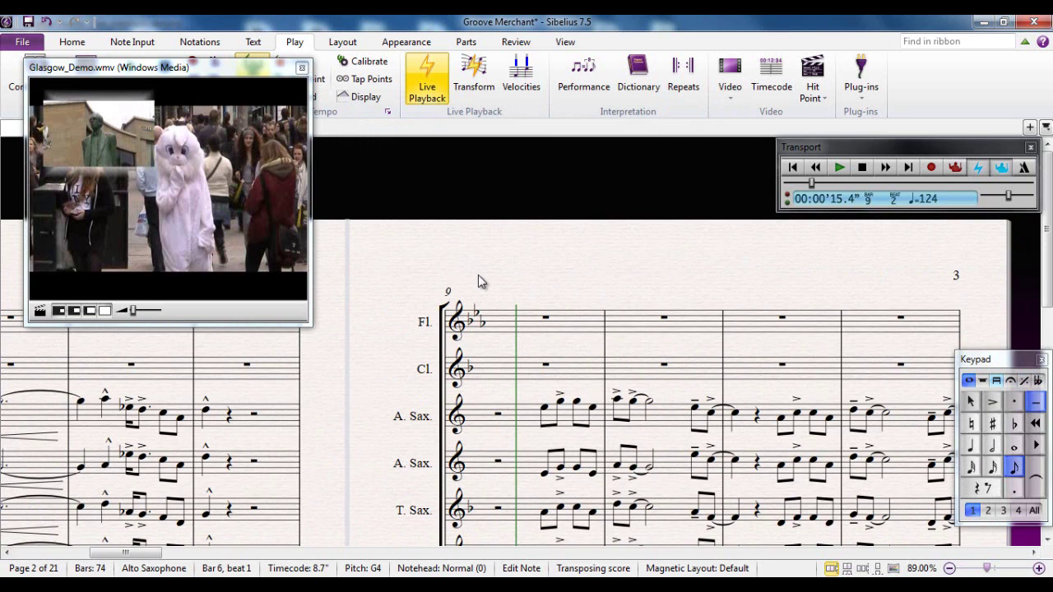
left_click_drag(478, 275, 881, 280)
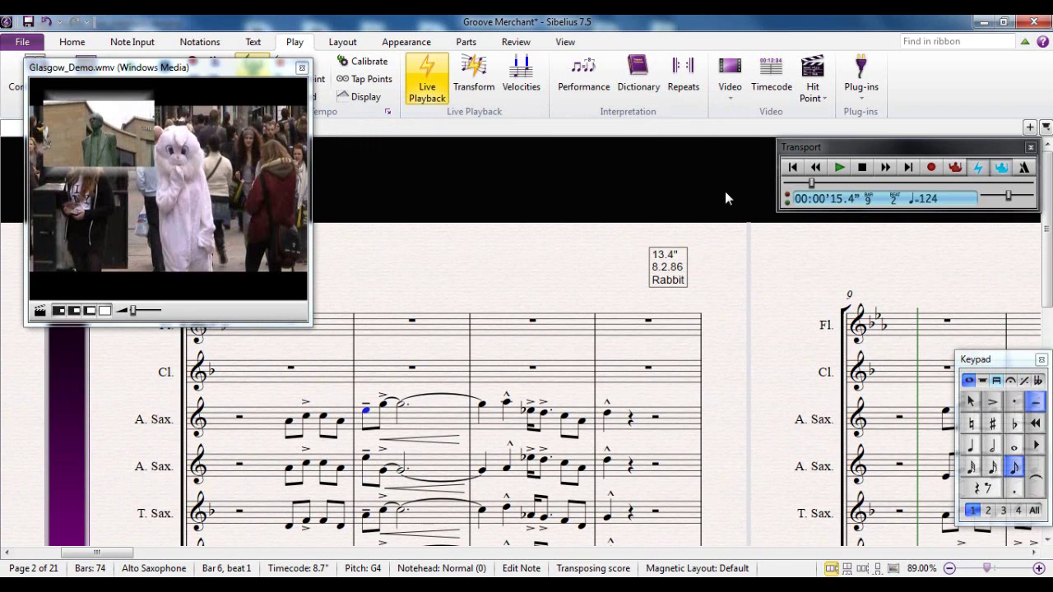
Show timecode above every bar and the duration at the end of the score, keeping the video start at start of score.
left_click(774, 92)
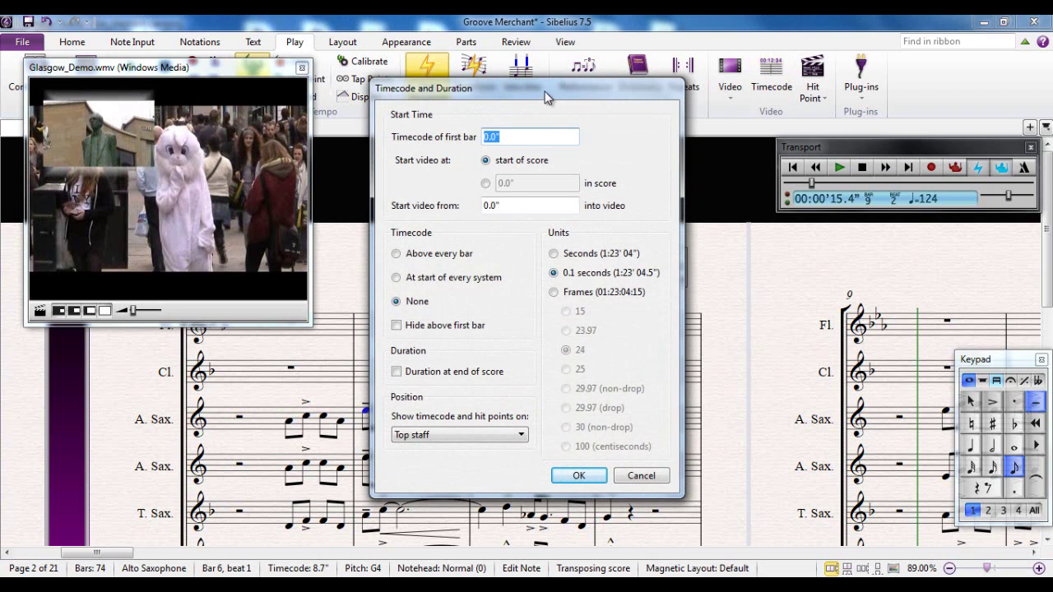
left_click(397, 255)
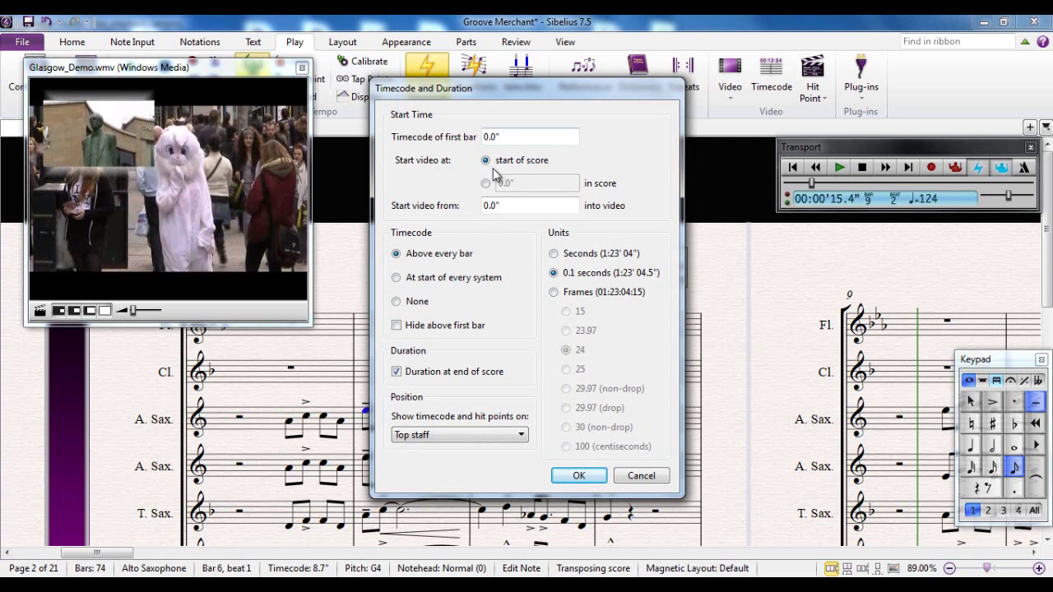
left_click(486, 161)
left_click(579, 477)
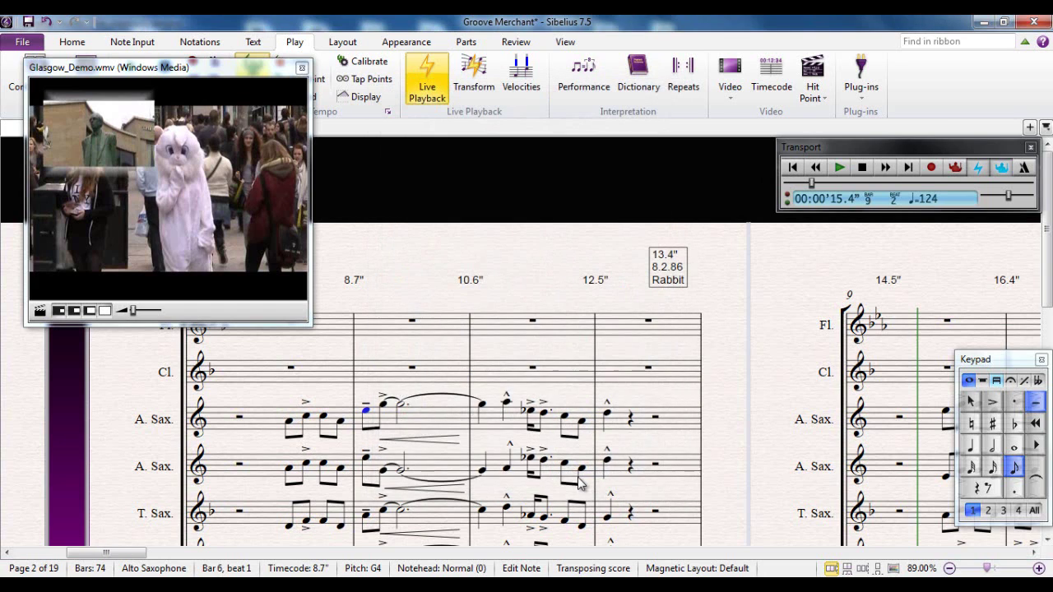
left_click_drag(524, 283, 688, 292)
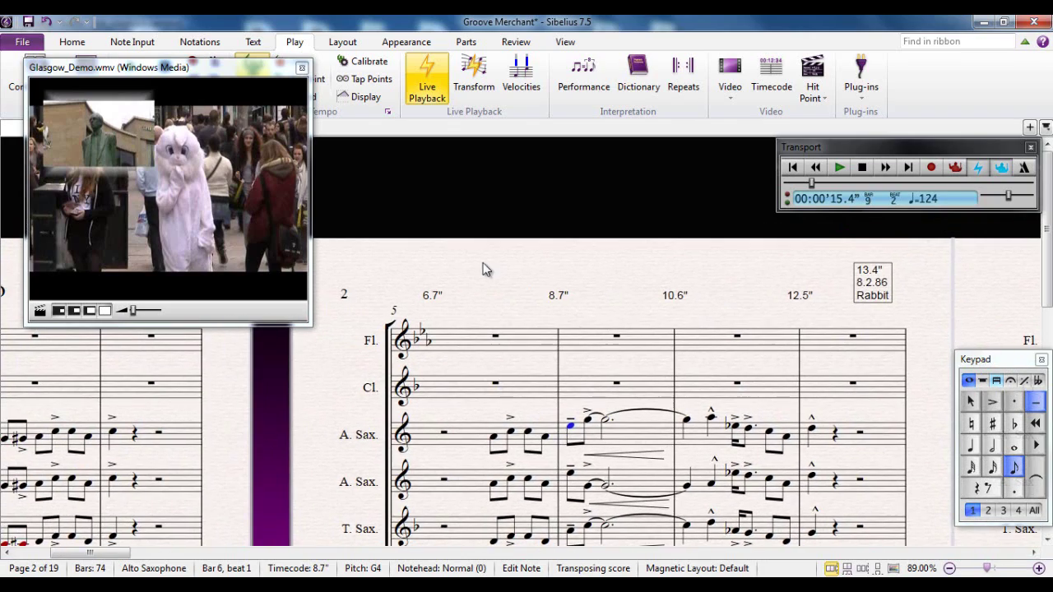
left_click_drag(487, 268, 692, 265)
left_click_drag(441, 294, 587, 290)
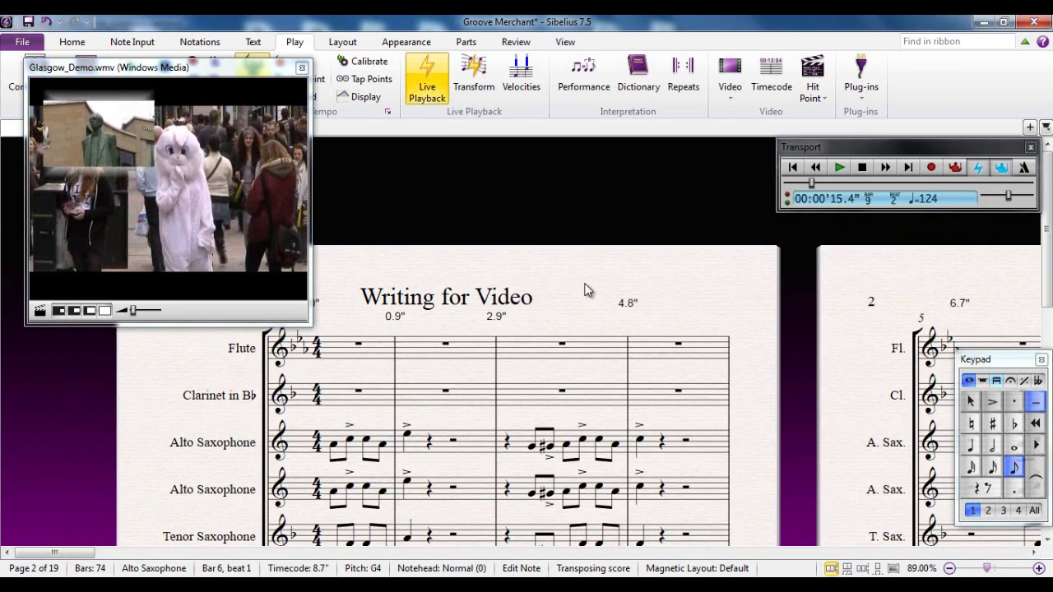
Examine the timecodes above the bars and the Rabbit hit point label across the first three pages of the score.
scroll(576, 271, "down", 1)
scroll(690, 257, "right", 5)
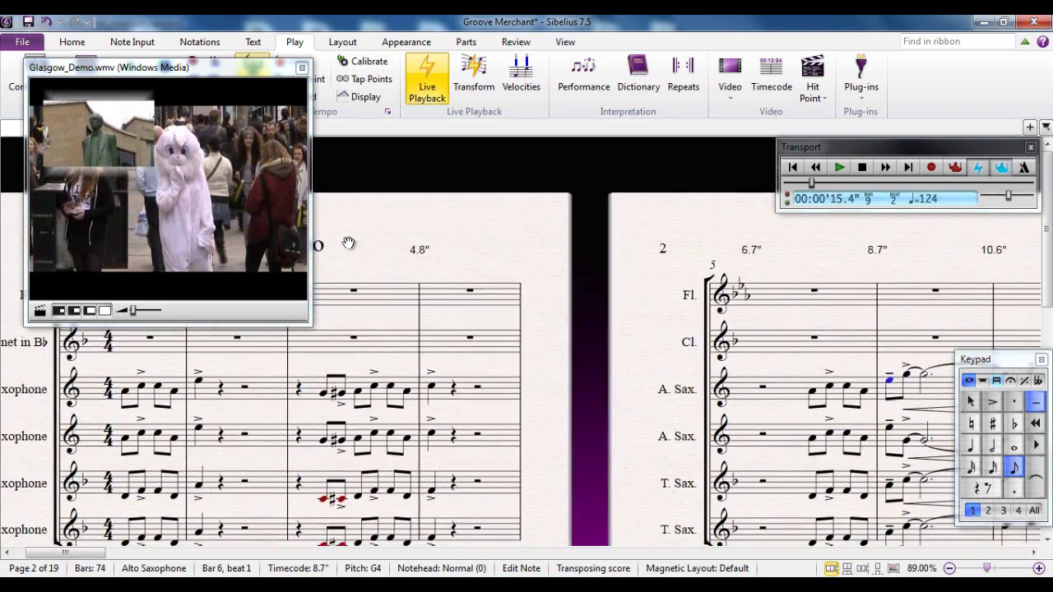
left_click_drag(669, 249, 499, 242)
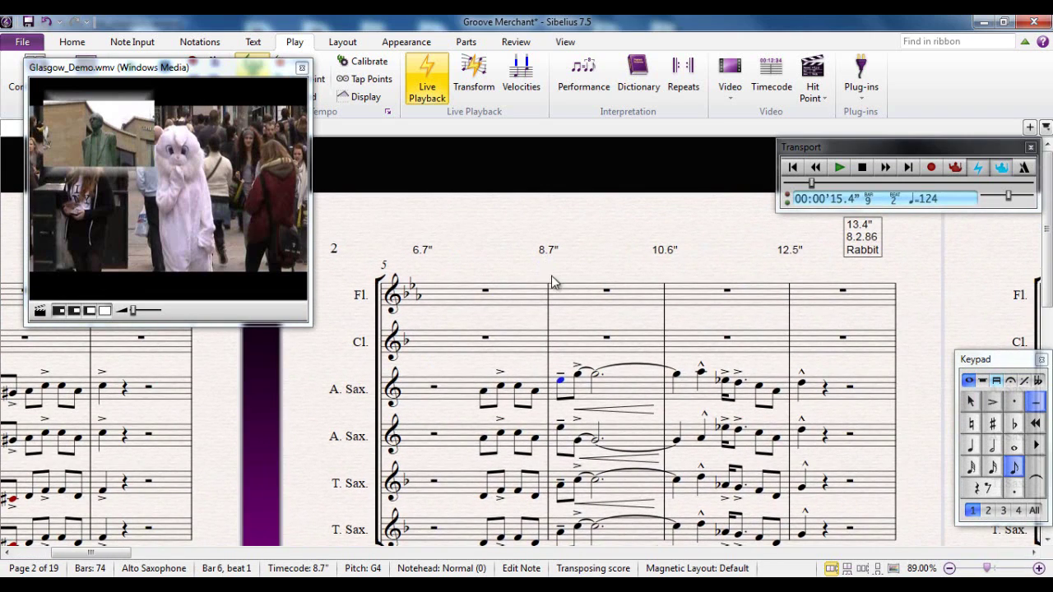
scroll(678, 280, "right", 4)
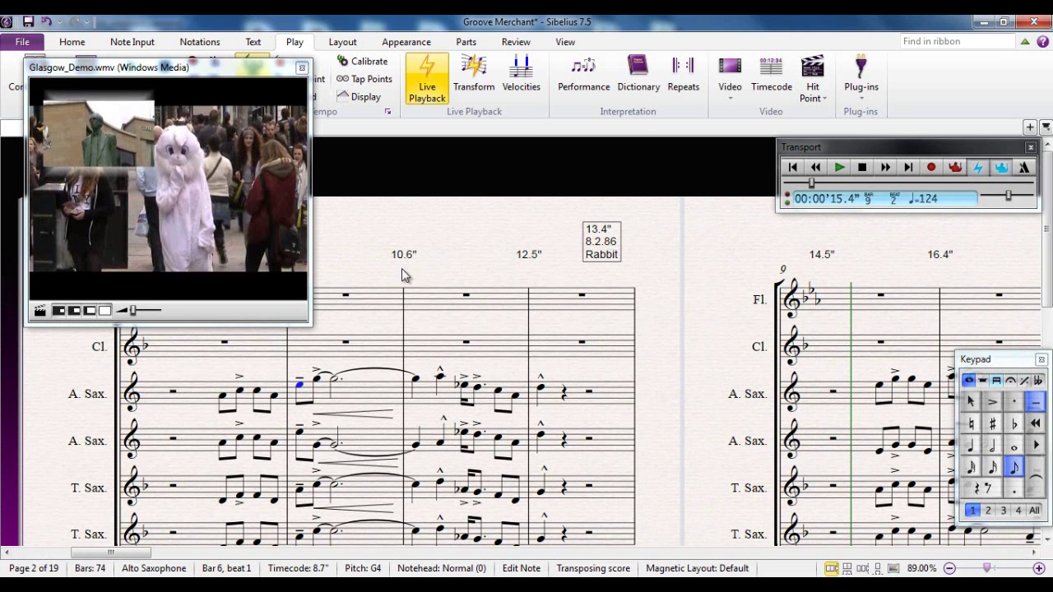
scroll(534, 255, "right", 7)
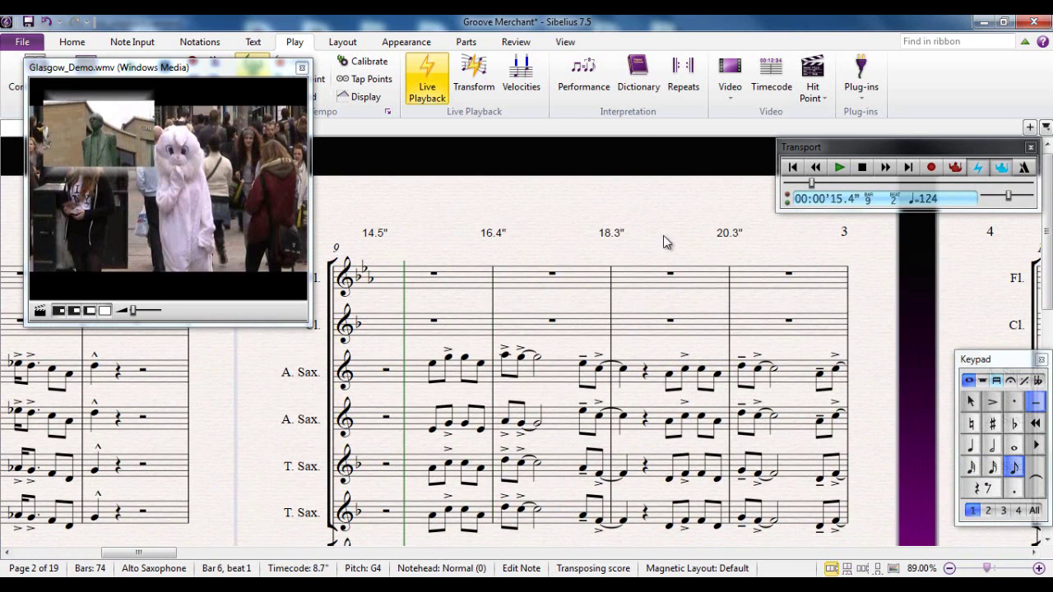
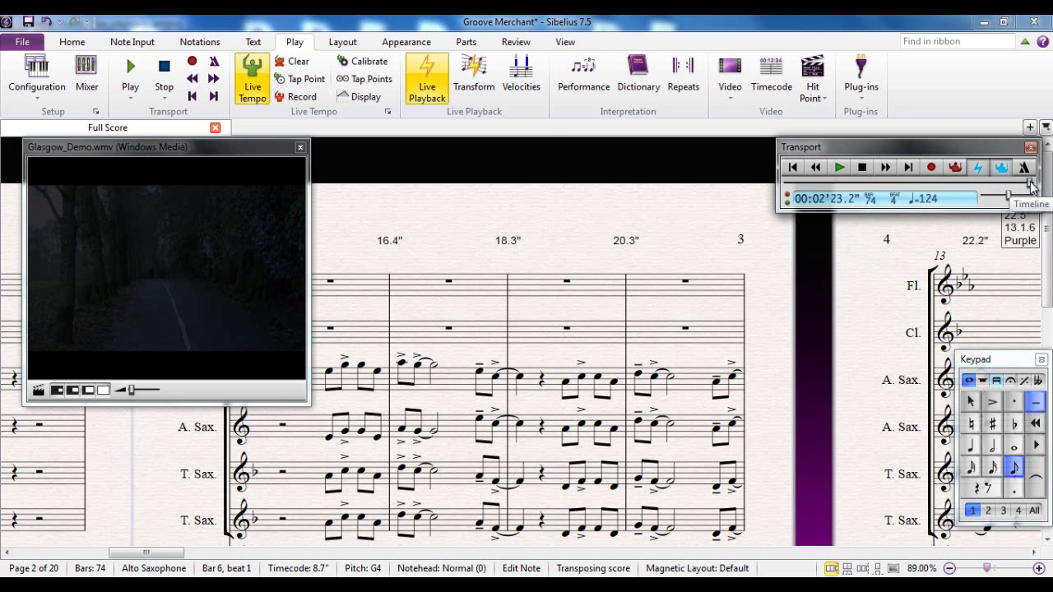
Check the end of the timeline, and fit the whole score to a new end time of 2 minutes 8 seconds with Fit Selection To Time.
mouse_move(1031, 187)
left_mouse_down()
mouse_move(1000, 185)
mouse_move(1030, 186)
left_mouse_up()
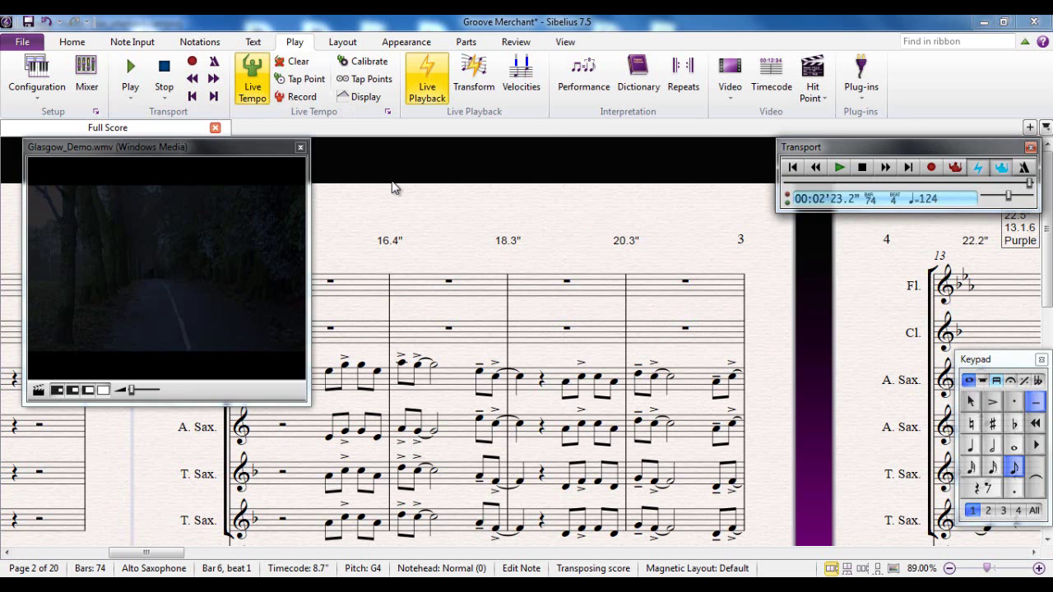
key("ctrl+a")
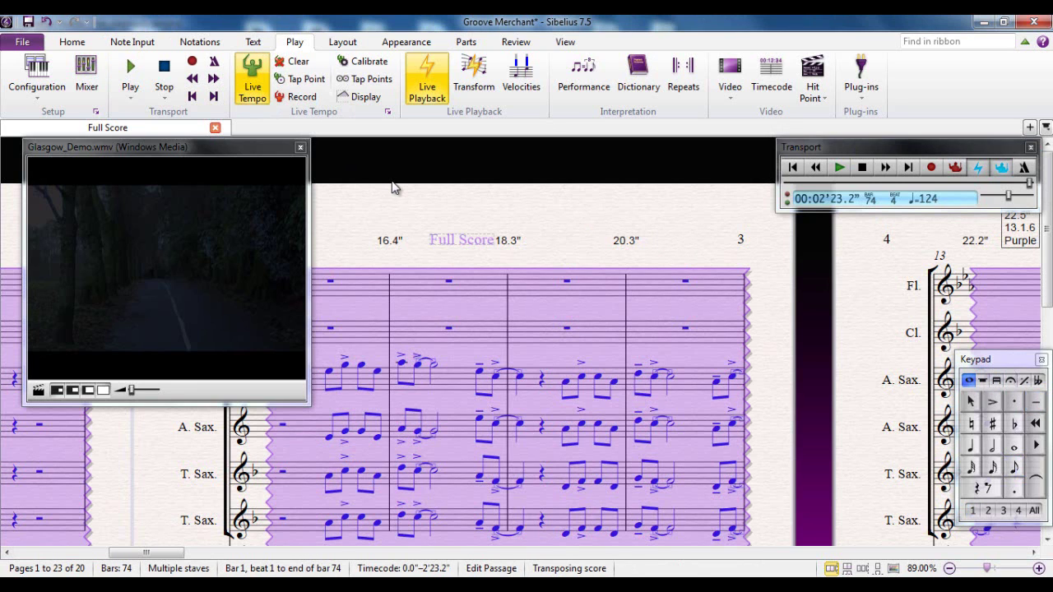
left_click(139, 41)
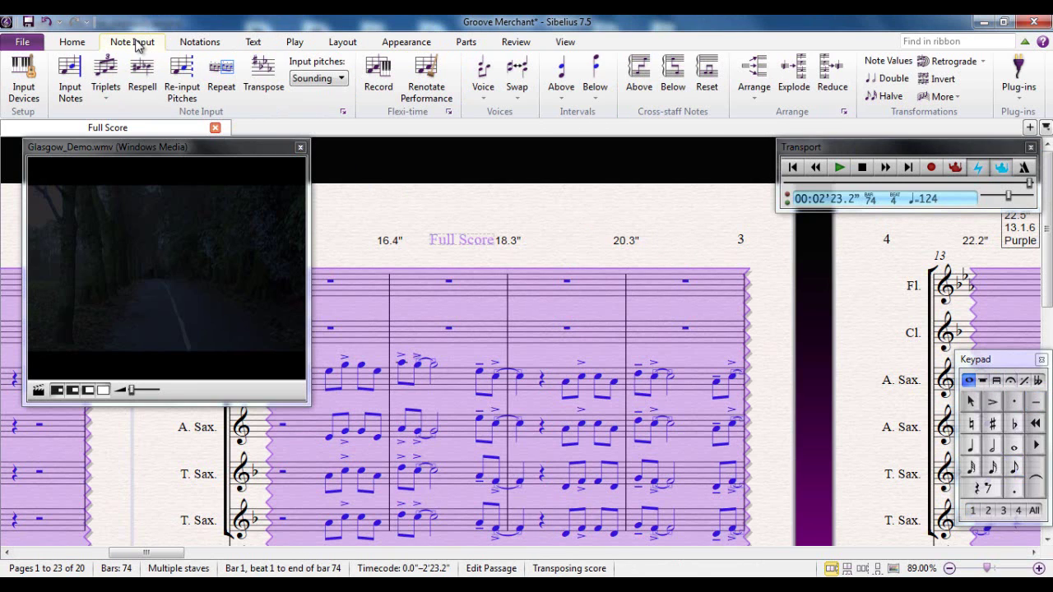
left_click(1019, 82)
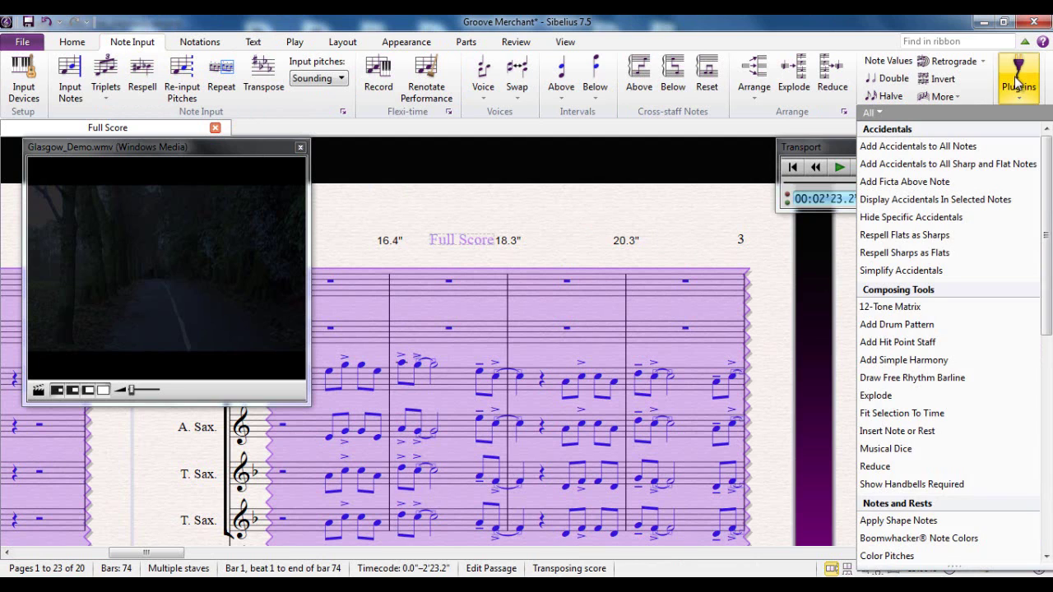
left_click(951, 418)
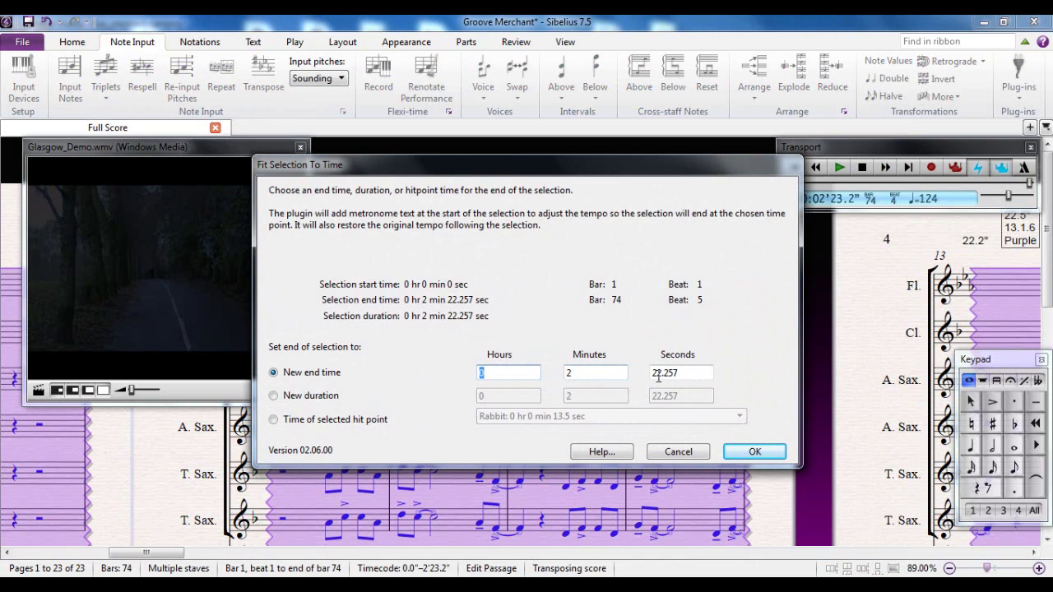
left_click_drag(689, 373, 638, 378)
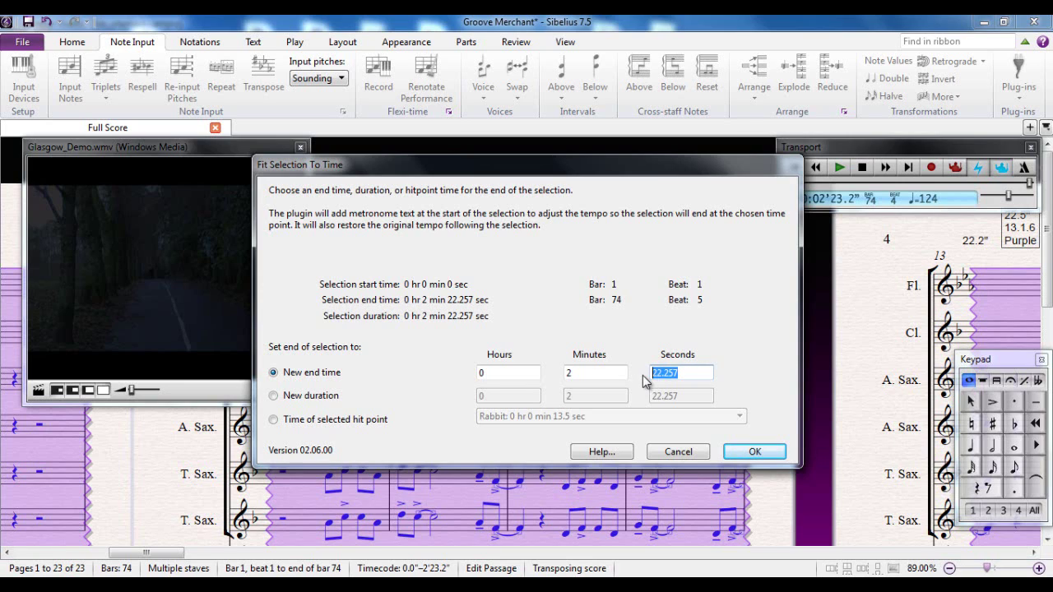
type("08")
left_click(753, 453)
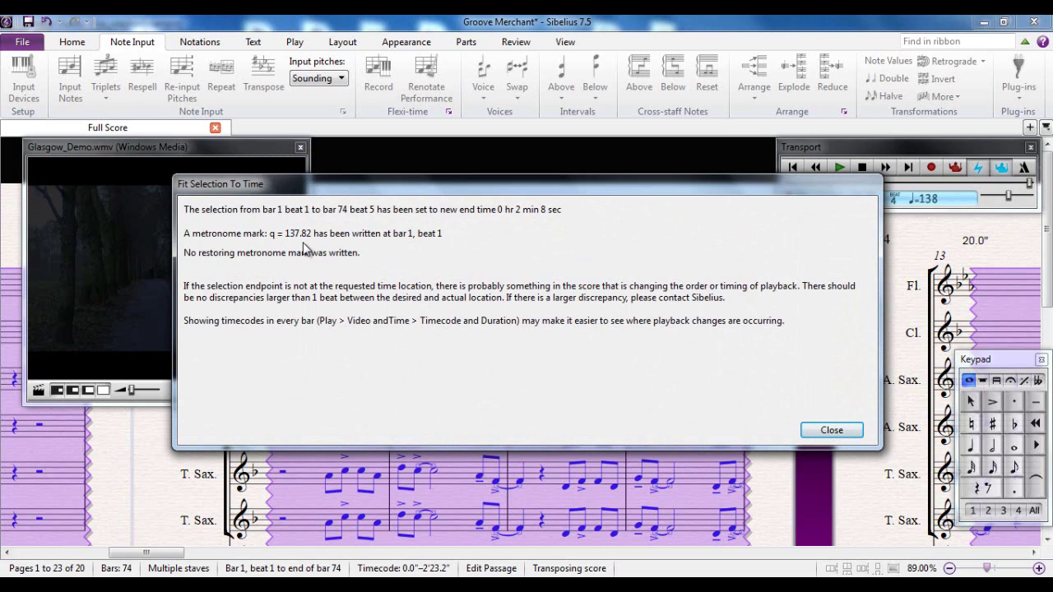
left_click(832, 431)
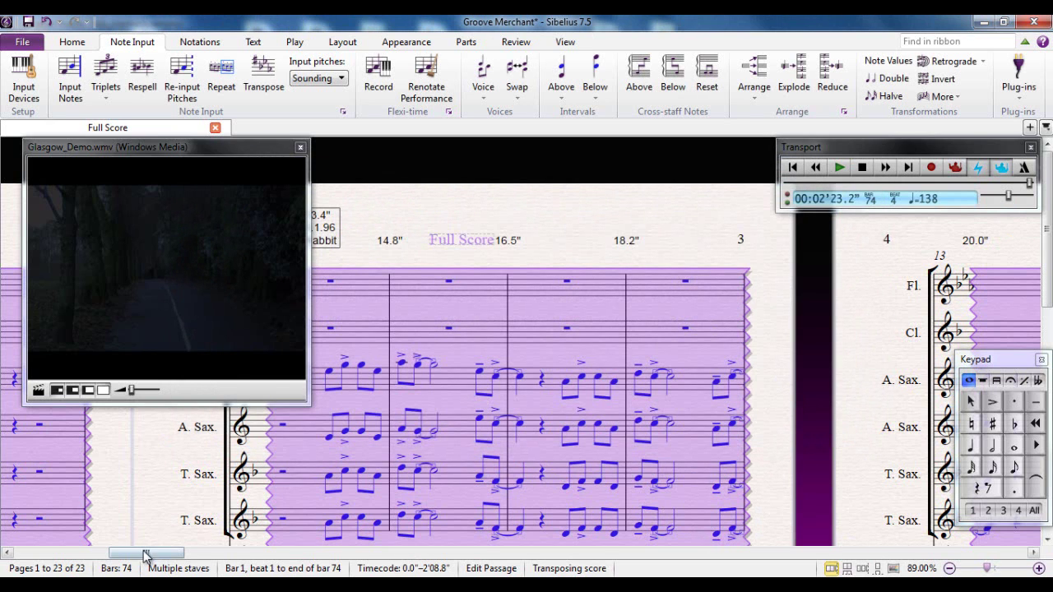
Inspect the new metronome mark above bar 1 and clear the selection.
left_click_drag(144, 556, 46, 556)
left_click_drag(545, 210, 872, 253)
left_click_drag(566, 296, 477, 289)
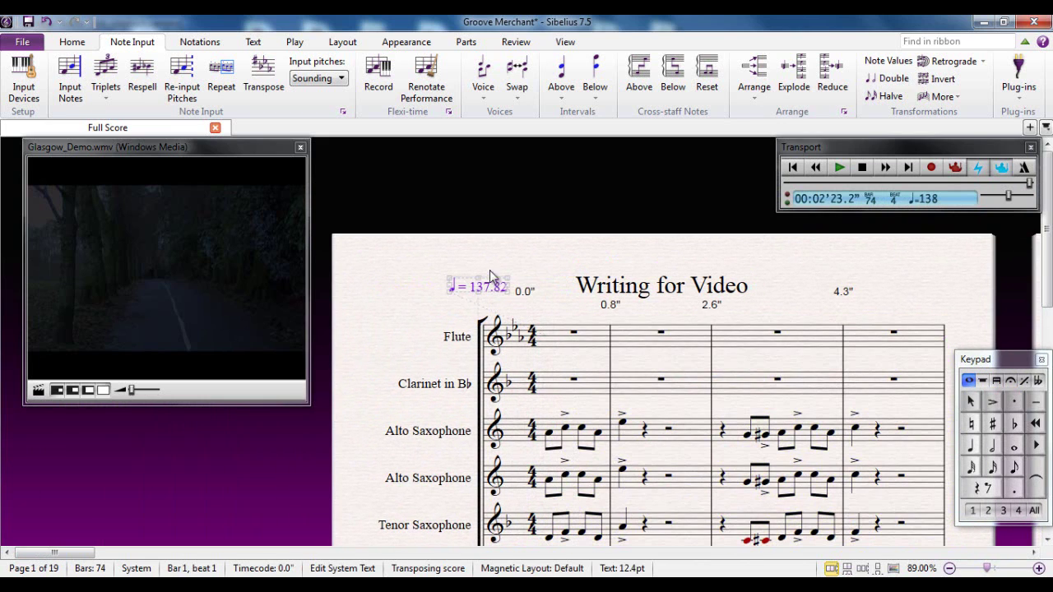
key("Escape")
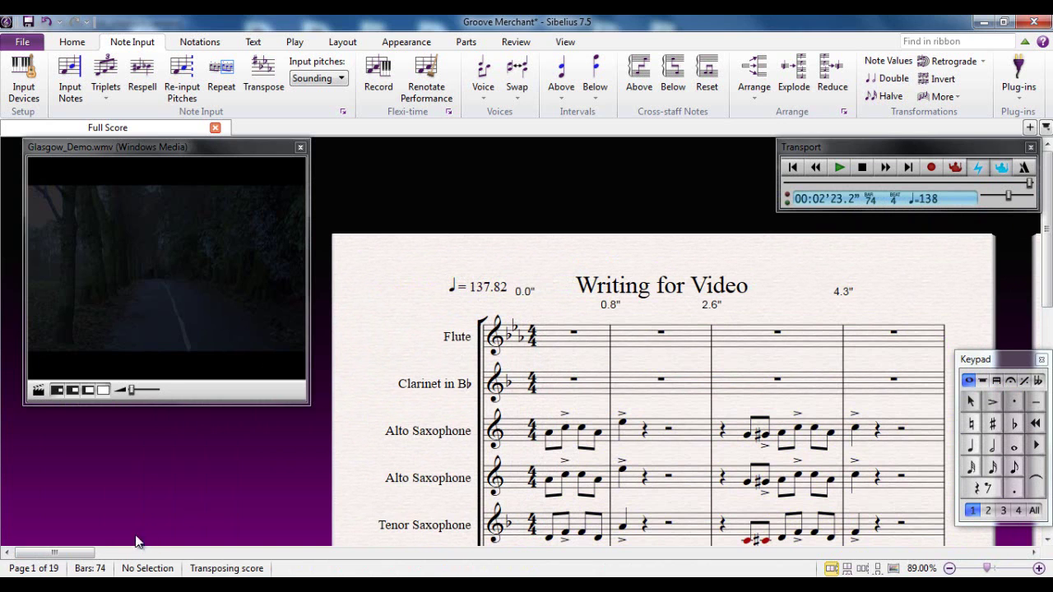
Scrub the playback position back to the start of the score and move the video window closer to bar 22.
left_click_drag(84, 554, 354, 558)
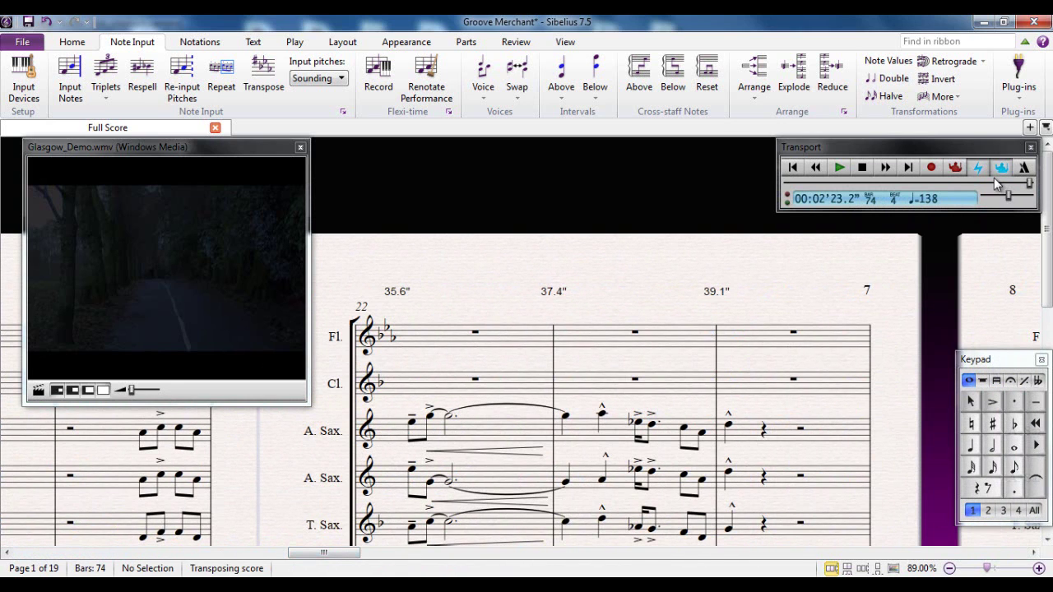
left_click_drag(1030, 184, 629, 258)
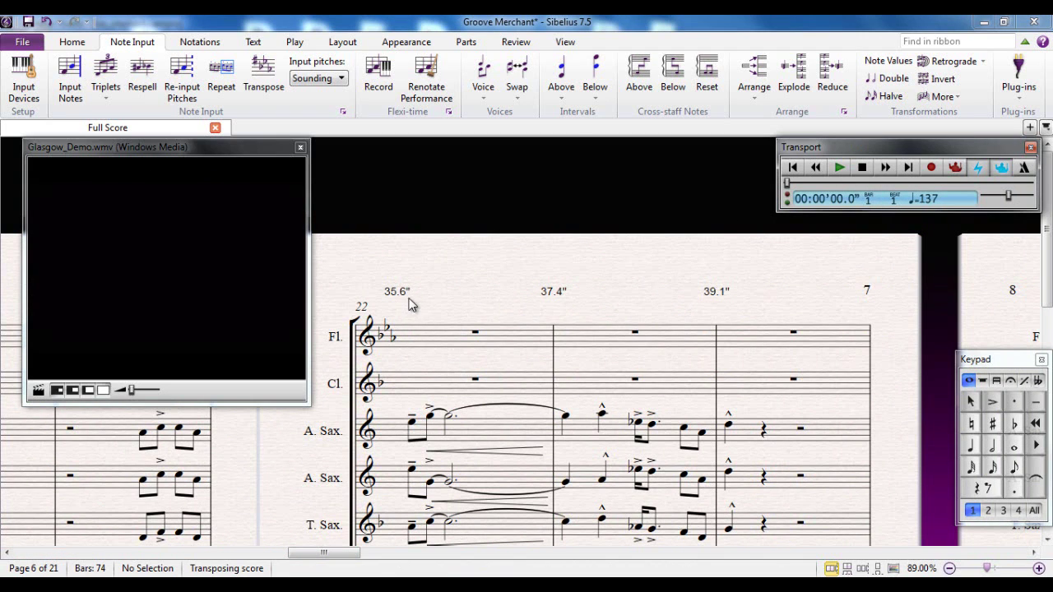
left_click_drag(461, 276, 670, 255)
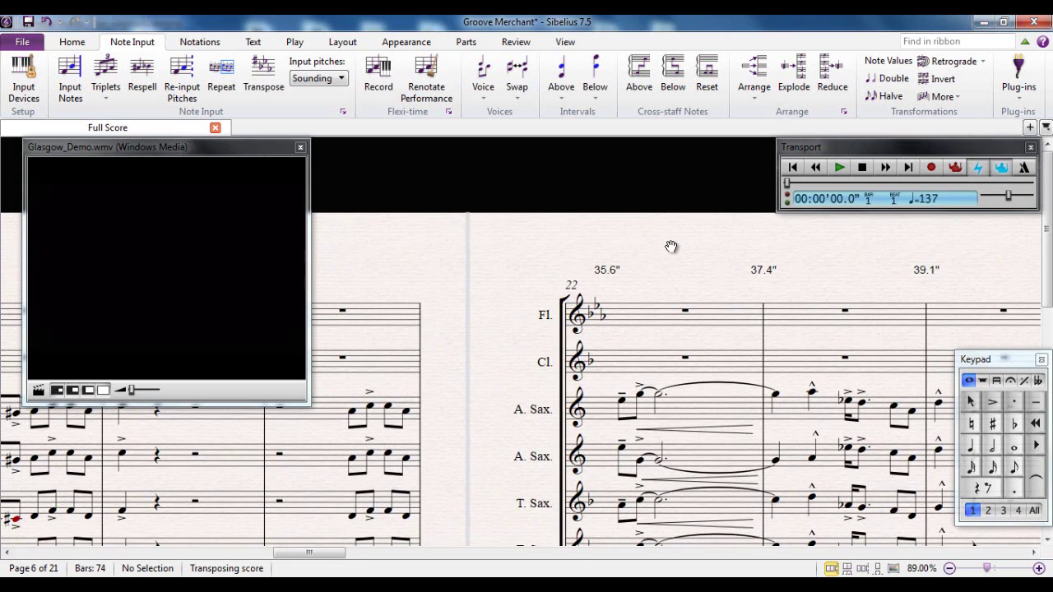
left_click_drag(244, 151, 440, 148)
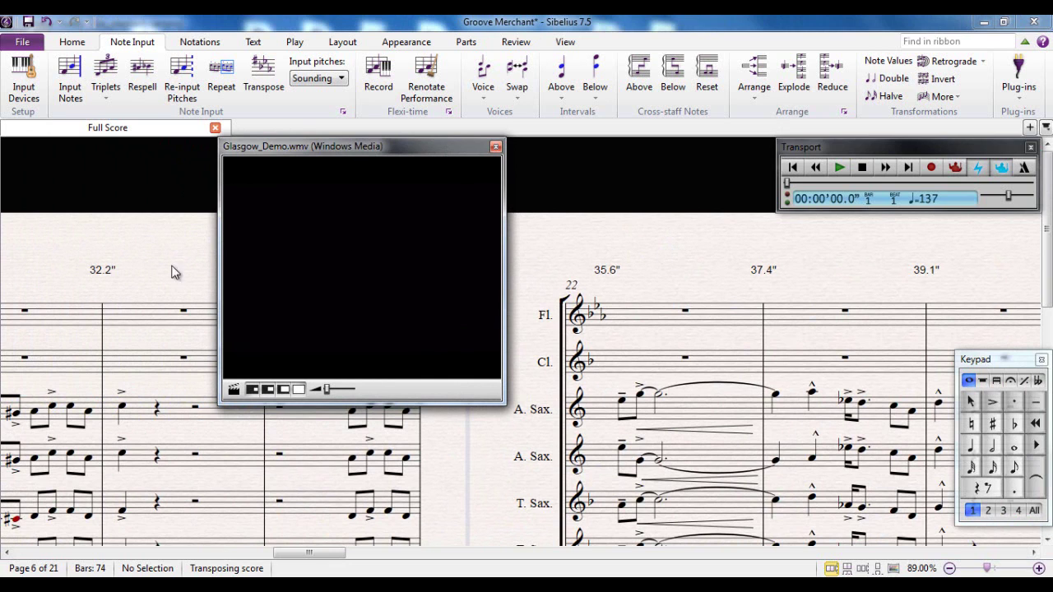
left_click(686, 261)
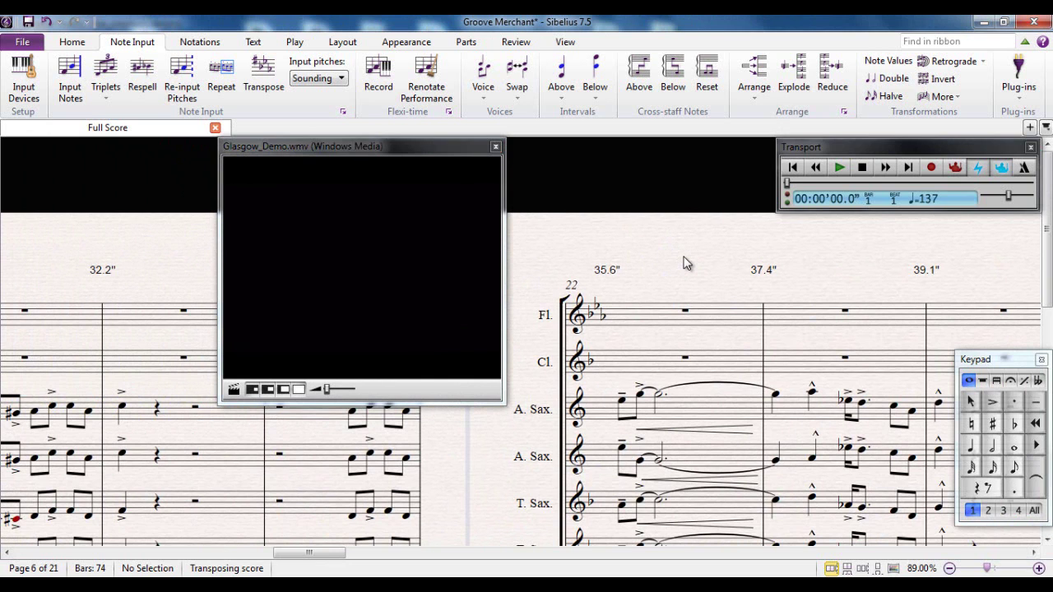
Review the audio export settings without exporting, return to the score, and move the video window away from bar 22.
left_click(23, 41)
left_click(42, 321)
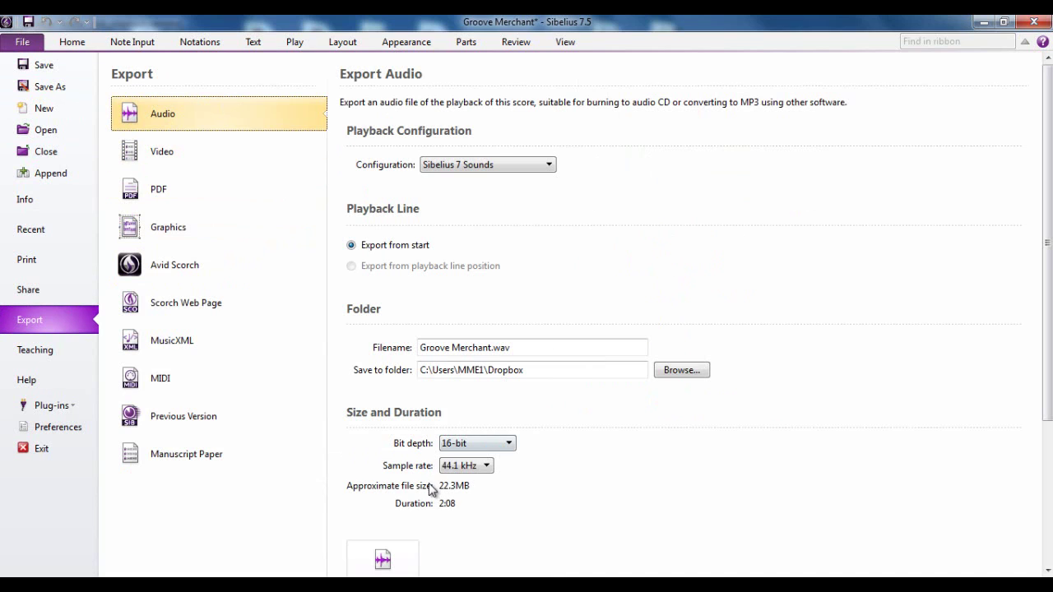
scroll(597, 450, "down", 2)
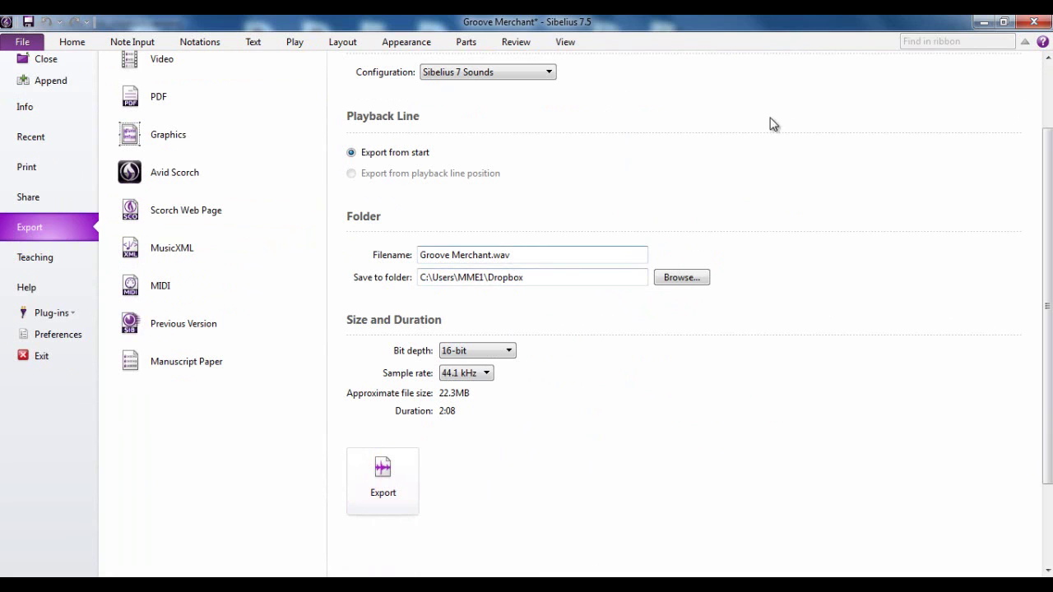
left_click(82, 42)
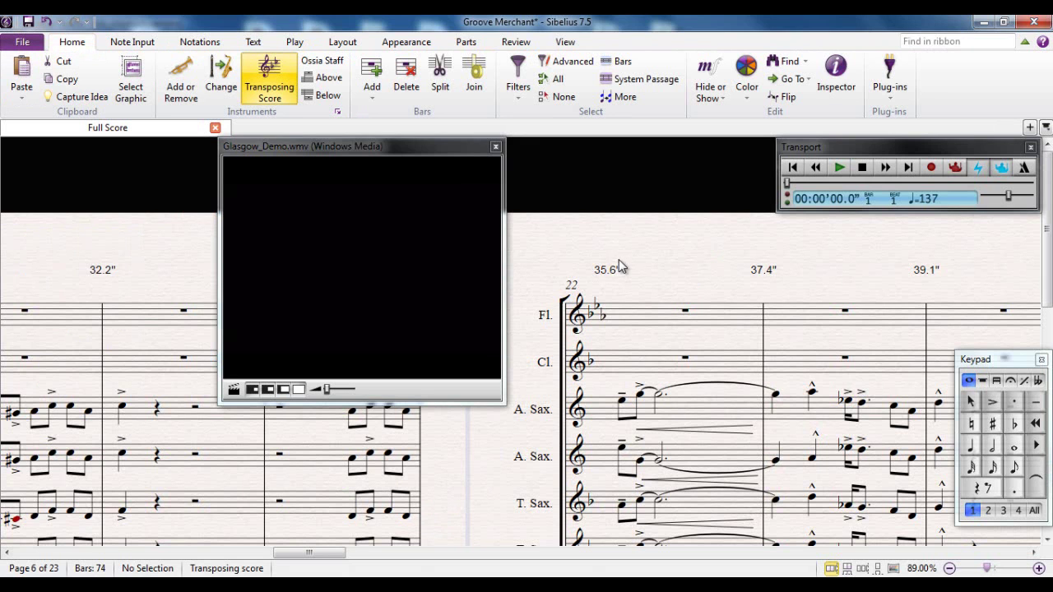
left_click_drag(437, 160, 288, 136)
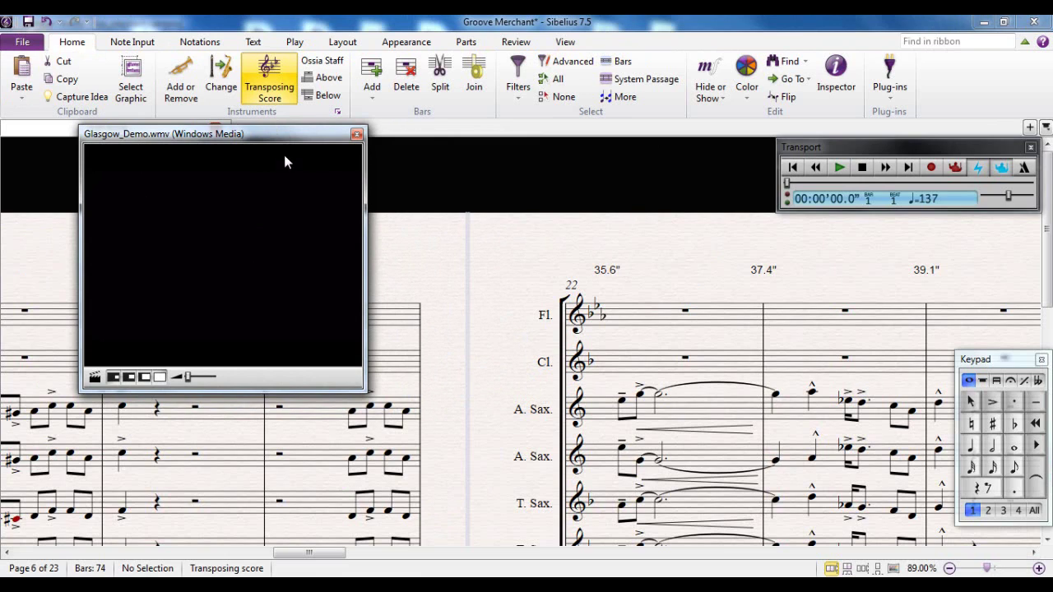
left_click(439, 234)
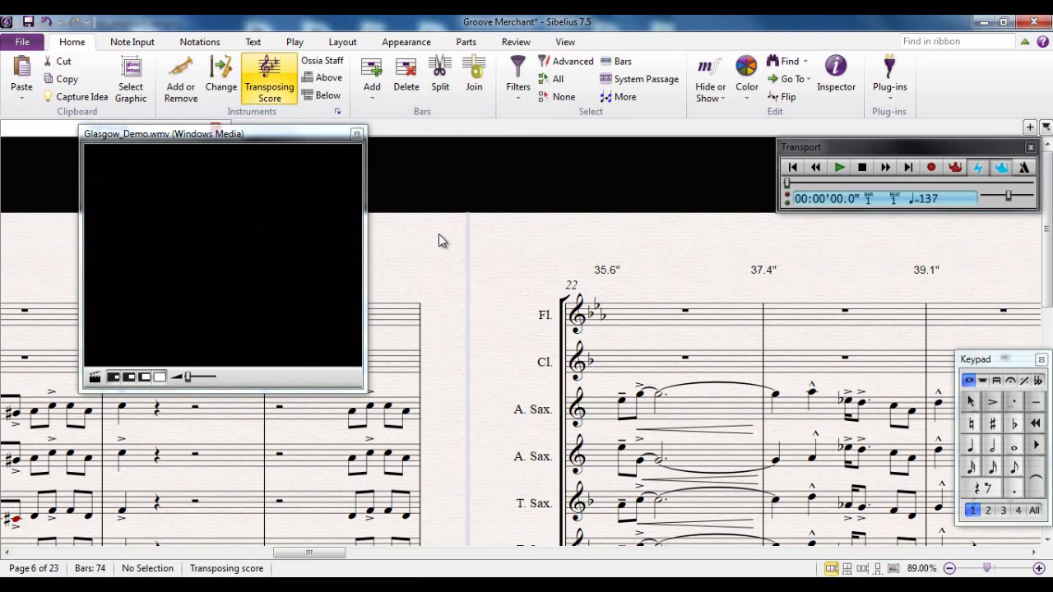